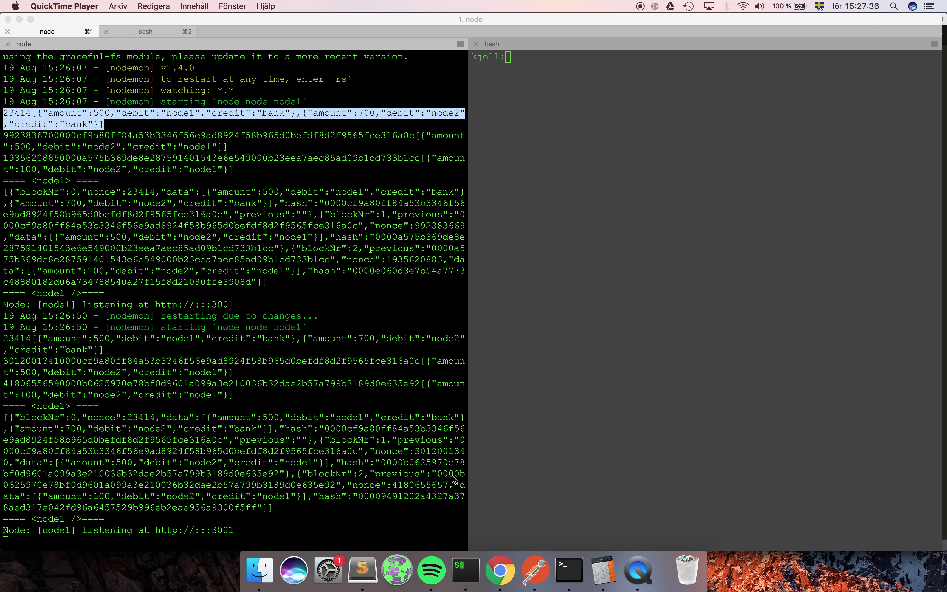
Step: Switch to Sublime Text, collapse the block folder and open index.js from the node folder to examine its behaviour tasks
{"action": "key", "text": "super+Tab"}
{"action": "key", "text": "super+Tab"}
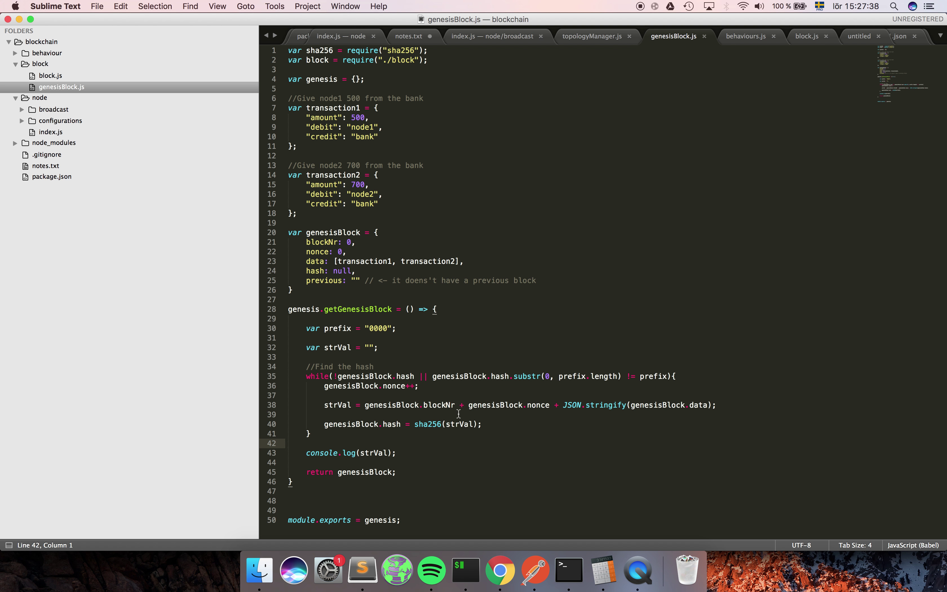
{"action": "left_click", "coordinate": [431, 338]}
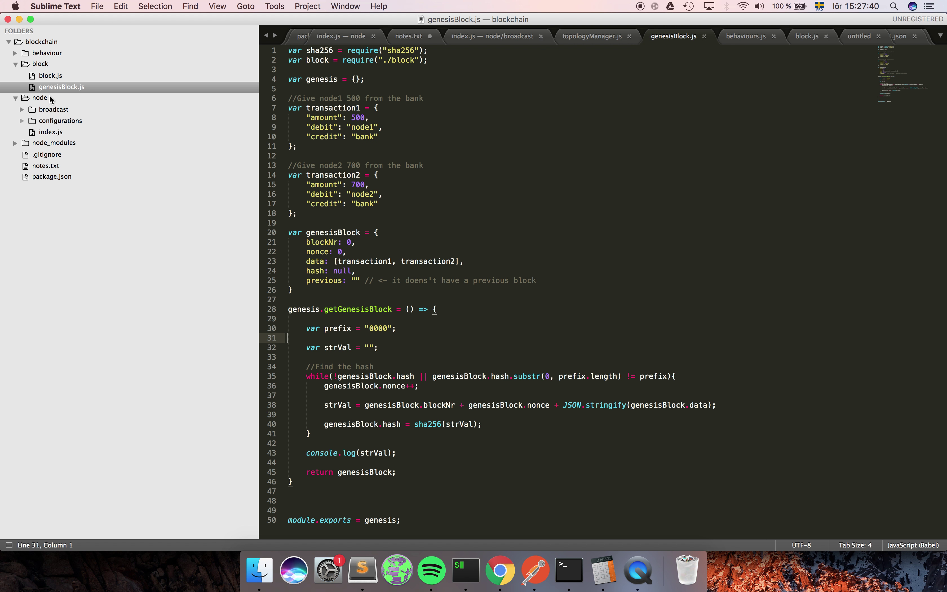
{"action": "left_click", "coordinate": [18, 65]}
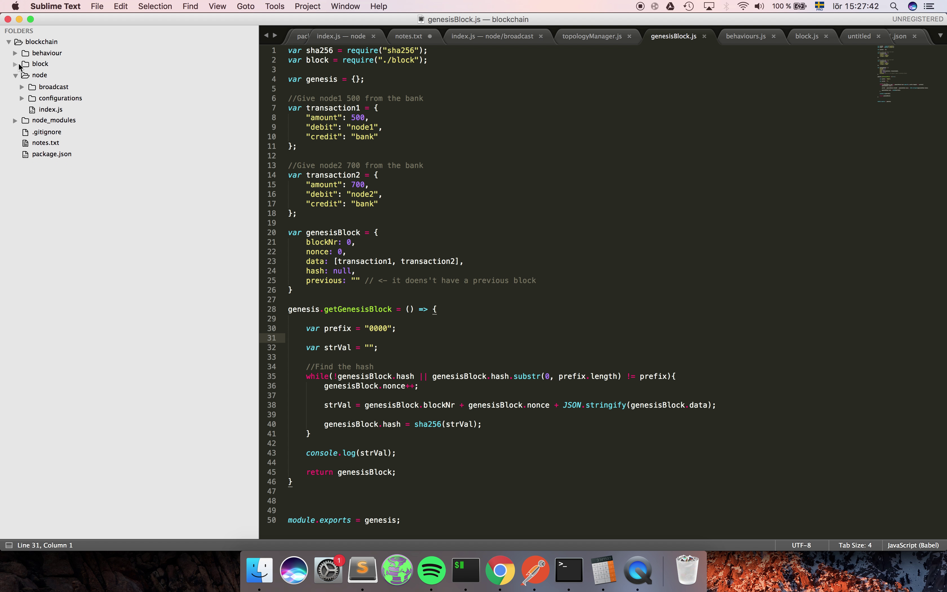
{"action": "left_click", "coordinate": [65, 112]}
{"action": "left_click", "coordinate": [433, 229]}
{"action": "left_click", "coordinate": [435, 221]}
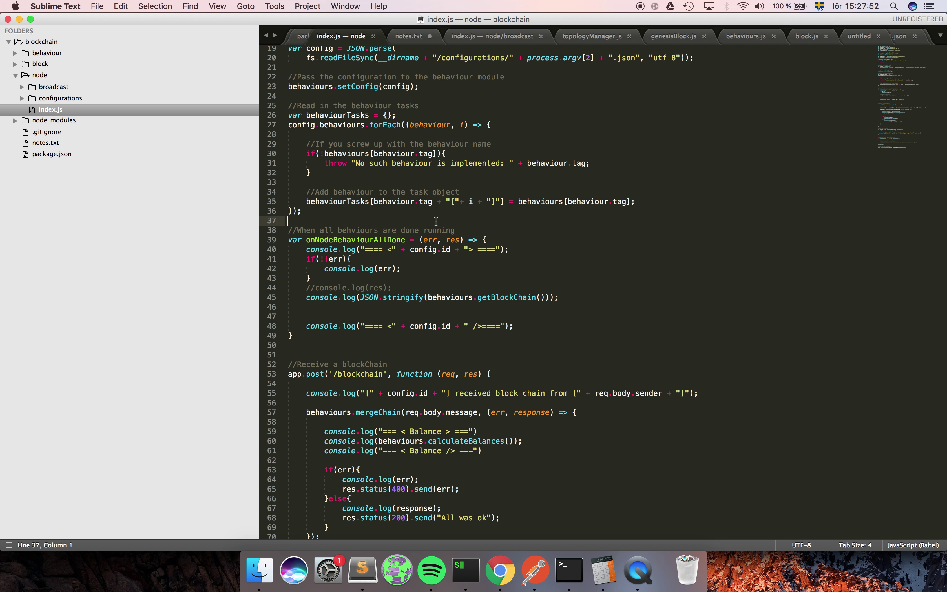
{"action": "left_click", "coordinate": [369, 182]}
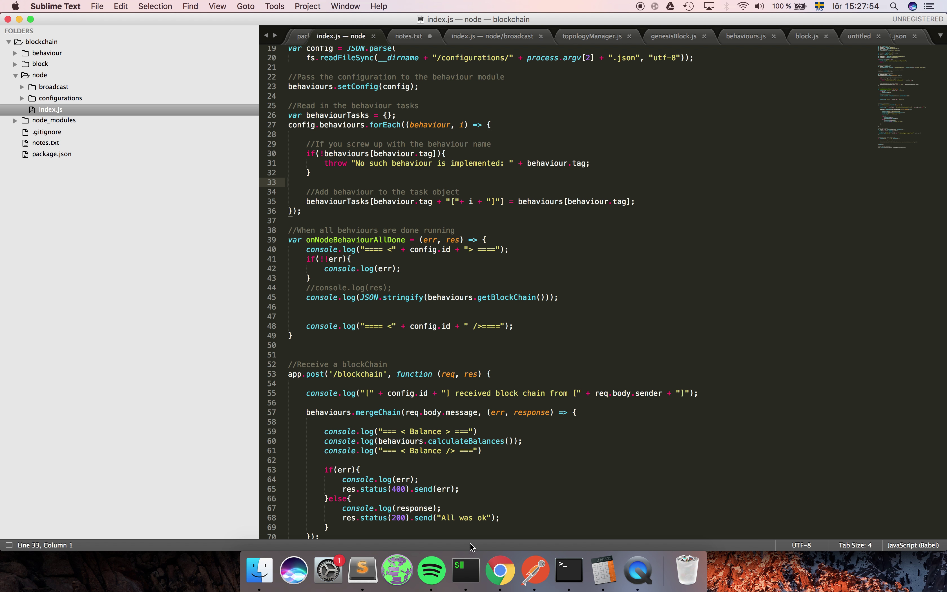
Step: Switch to iTerm, stop the running node1 process and clear its terminal pane
{"action": "left_click", "coordinate": [465, 574]}
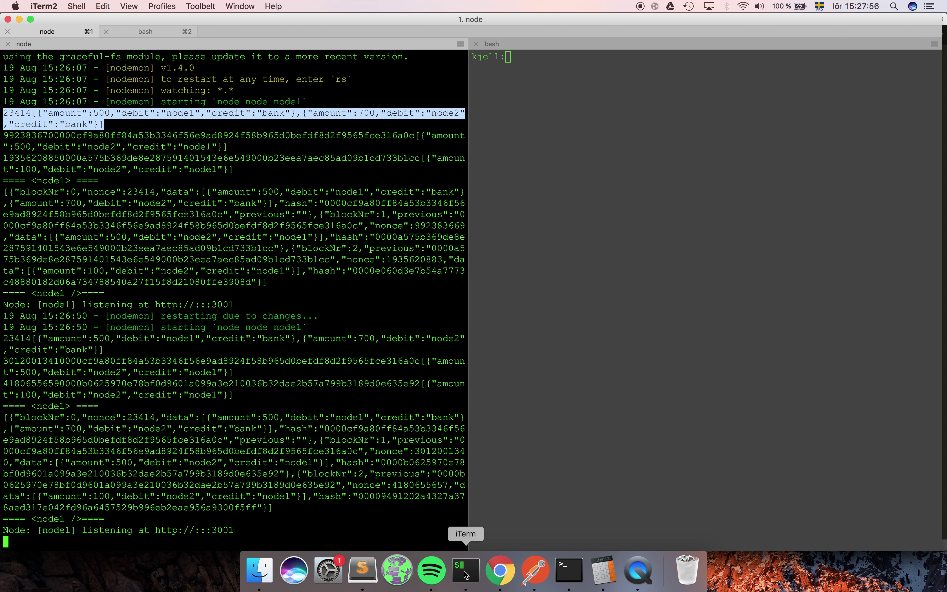
{"action": "key", "text": "ctrl+c"}
{"action": "key", "text": "super+k"}
Step: Start the first node again by running "nodemon node node1"
{"action": "key", "text": "Up"}
{"action": "key", "text": "Up"}
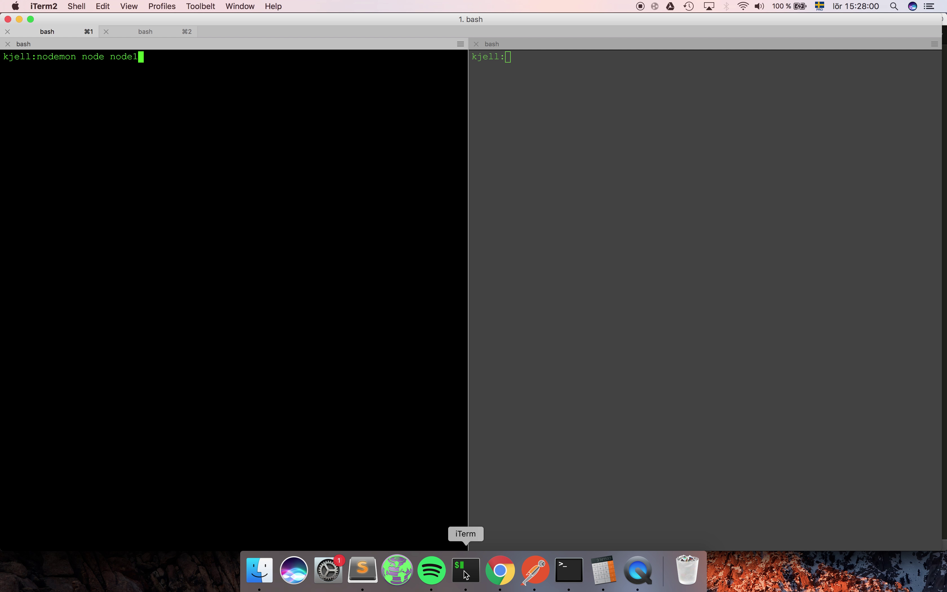
{"action": "key", "text": "Left"}
{"action": "key", "text": "Left"}
{"action": "key", "text": "Left"}
{"action": "key", "text": "Left"}
{"action": "key", "text": "Left"}
{"action": "key", "text": "Left"}
{"action": "key", "text": "Left"}
{"action": "key", "text": "Left"}
{"action": "key", "text": "Left"}
{"action": "key", "text": "Left"}
{"action": "key", "text": "Left"}
{"action": "key", "text": "Left"}
{"action": "key", "text": "Left"}
{"action": "key", "text": "Right"}
{"action": "key", "text": "Right"}
{"action": "key", "text": "BackSpace"}
{"action": "key", "text": "BackSpace"}
{"action": "key", "text": "BackSpace"}
{"action": "type", "text": "mon"}
{"action": "key", "text": "Return"}
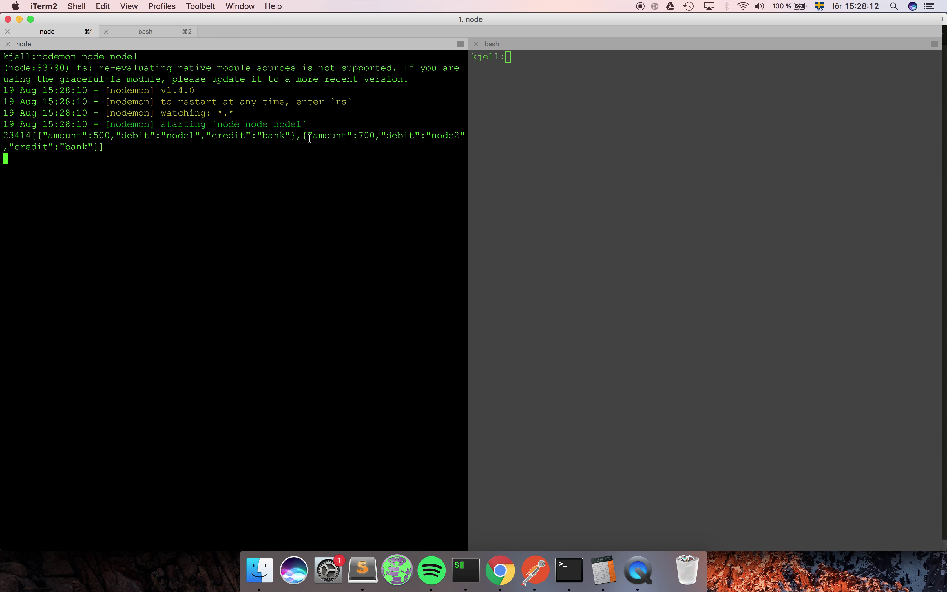
Step: Copy the full blockchain JSON array printed between the node1 markers in the terminal output
{"action": "left_click_drag", "start_coordinate": [309, 127], "coordinate": [3, 56]}
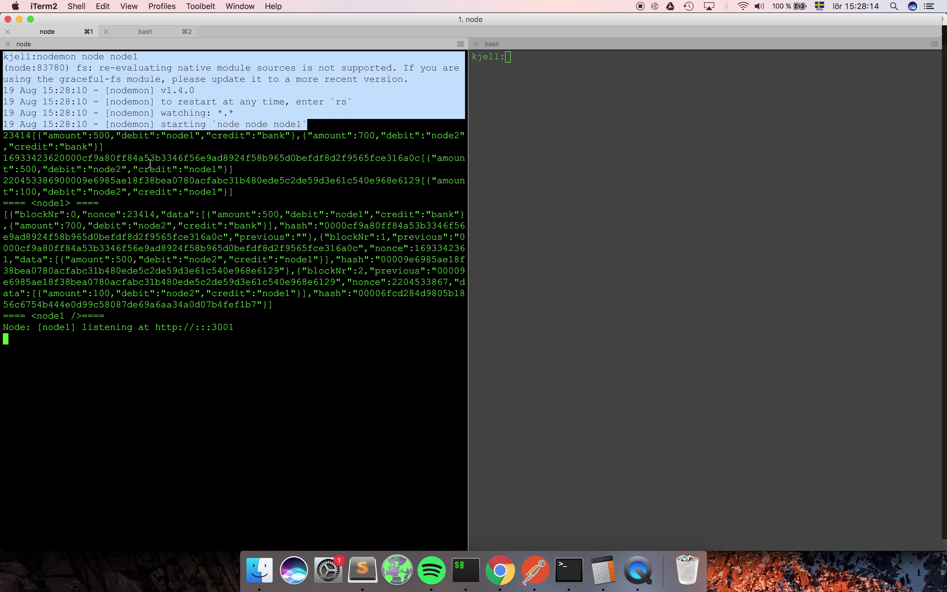
{"action": "left_click", "coordinate": [265, 206]}
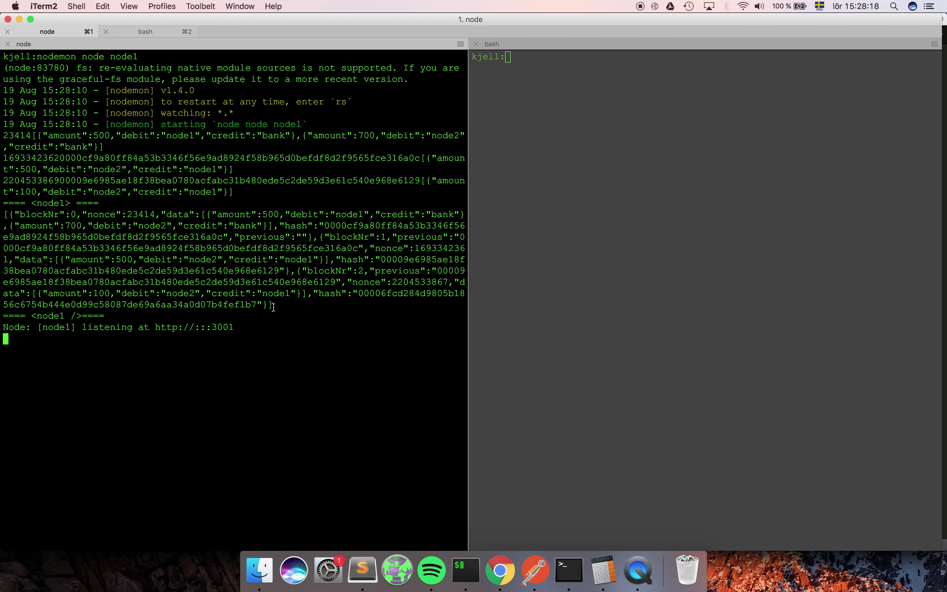
{"action": "left_click_drag", "start_coordinate": [274, 306], "coordinate": [2, 218]}
{"action": "key", "text": "super+c"}
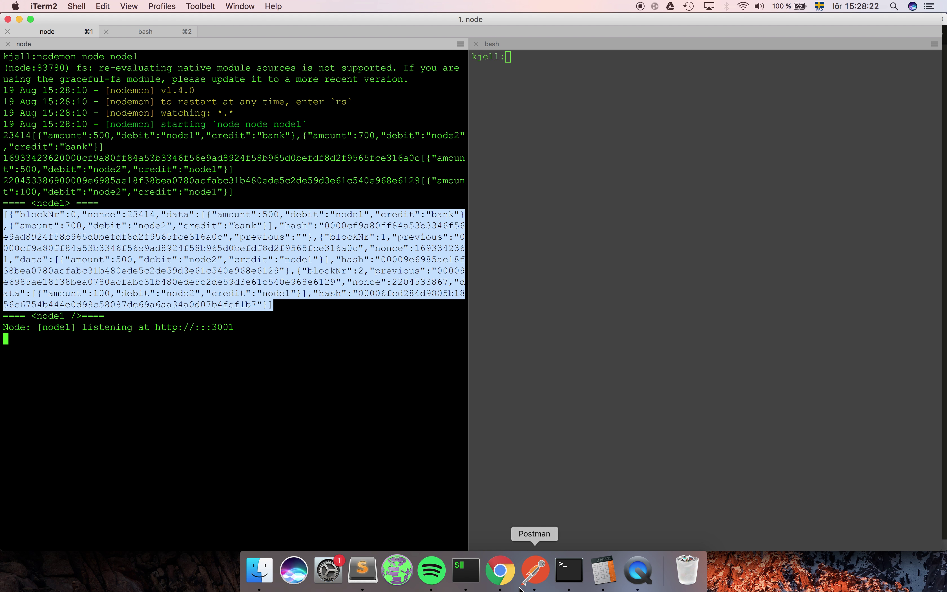
Step: Switch to Sublime Text and open node1.json from the configurations folder to examine its behaviours and the two transaction amounts
{"action": "left_click", "coordinate": [363, 570]}
{"action": "left_click", "coordinate": [75, 98]}
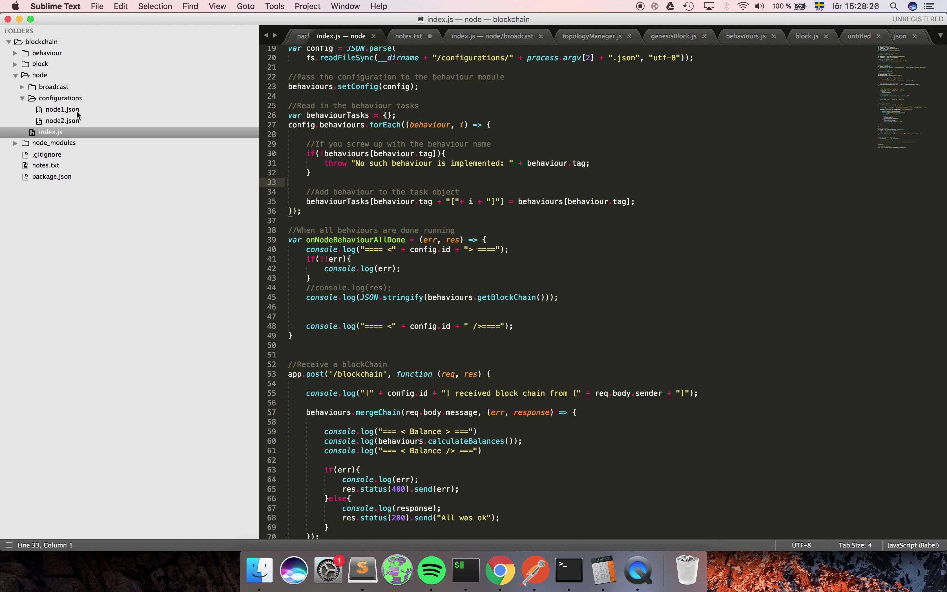
{"action": "left_click", "coordinate": [77, 110]}
{"action": "key", "text": "Right"}
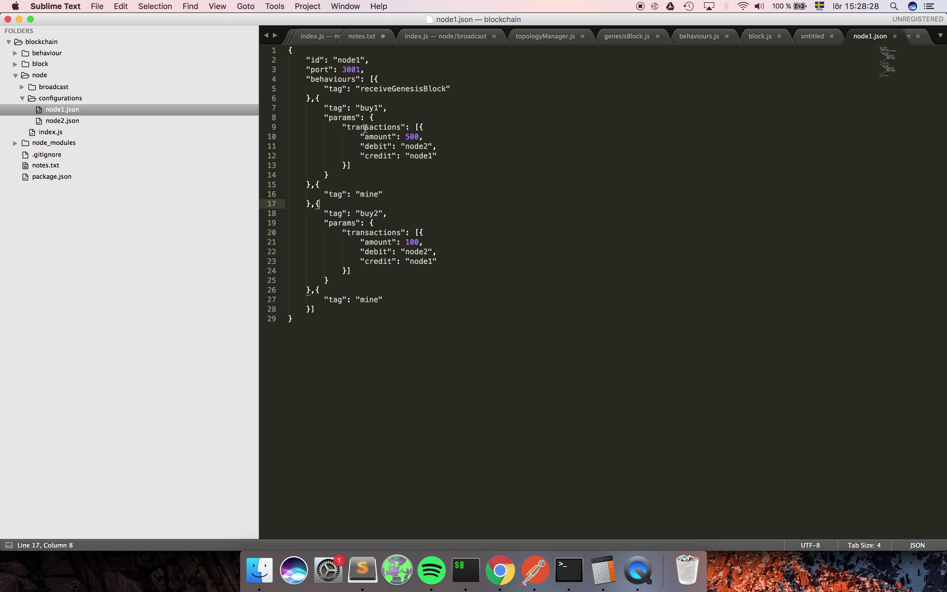
{"action": "double_click", "coordinate": [373, 90]}
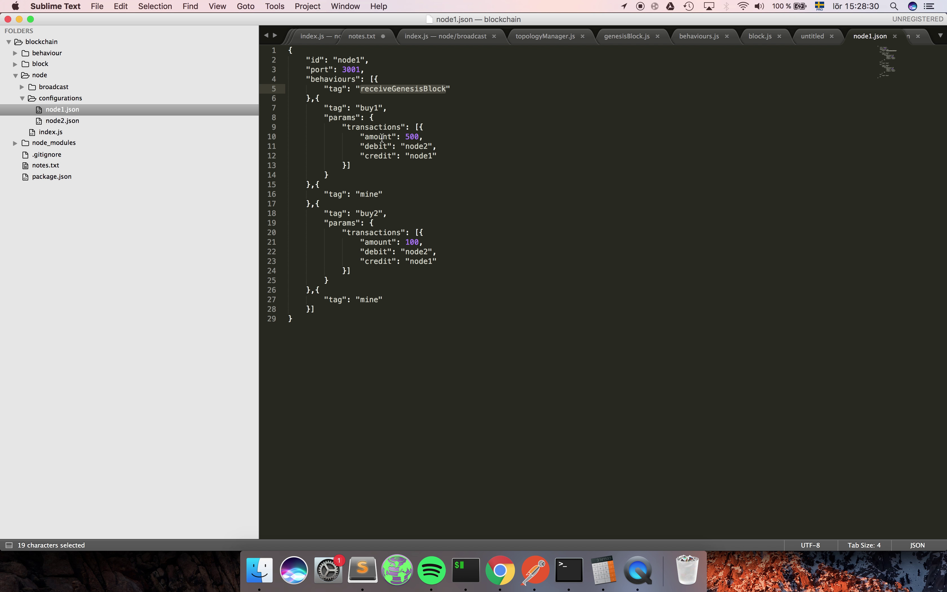
{"action": "double_click", "coordinate": [373, 127]}
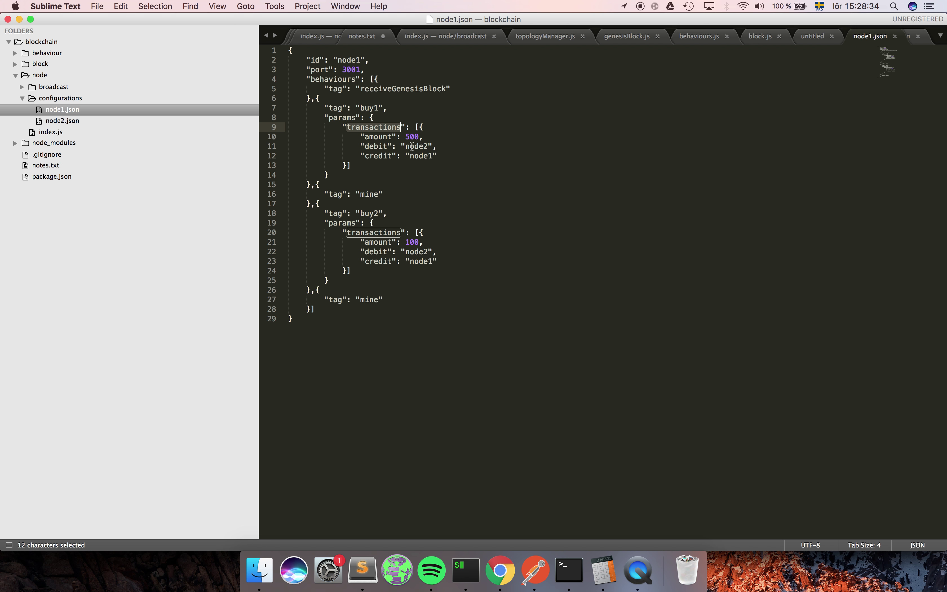
{"action": "left_click", "coordinate": [412, 137]}
{"action": "double_click", "coordinate": [411, 137]}
{"action": "left_click", "coordinate": [411, 244]}
{"action": "double_click", "coordinate": [411, 244]}
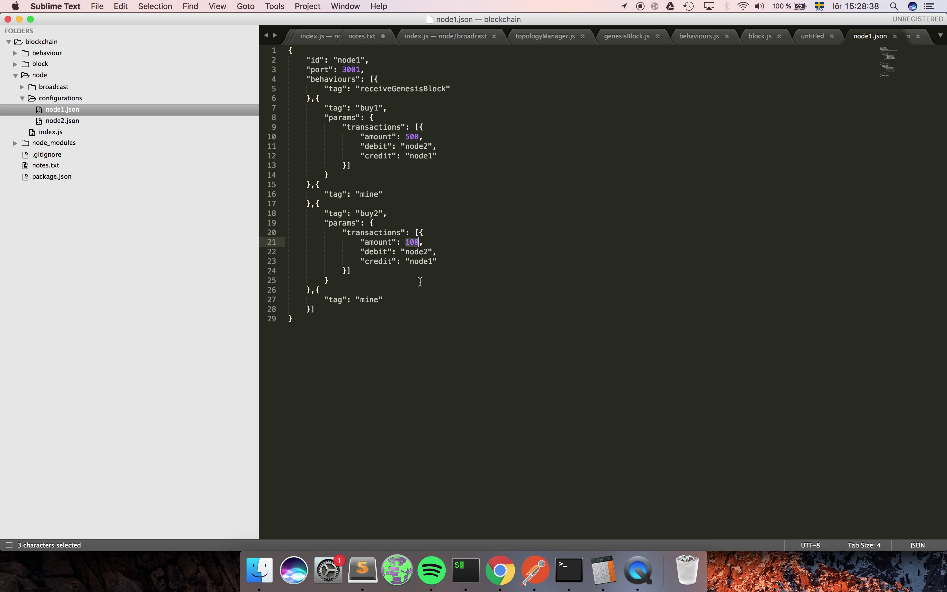
{"action": "left_click", "coordinate": [419, 281]}
Step: Switch to the JSON Formatter & Validator page in Chrome and remove the old formatted result
{"action": "left_click", "coordinate": [500, 571]}
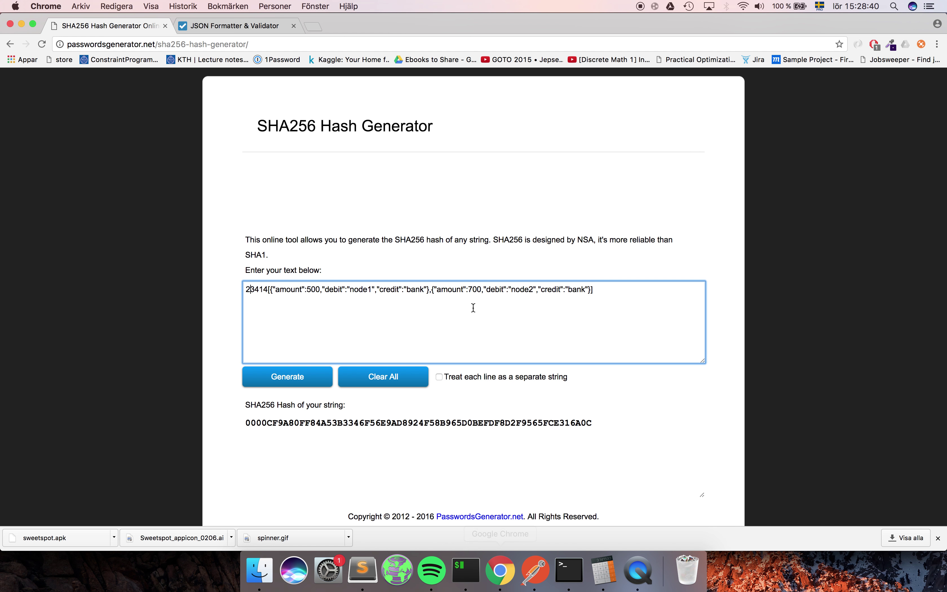
{"action": "left_click", "coordinate": [239, 27]}
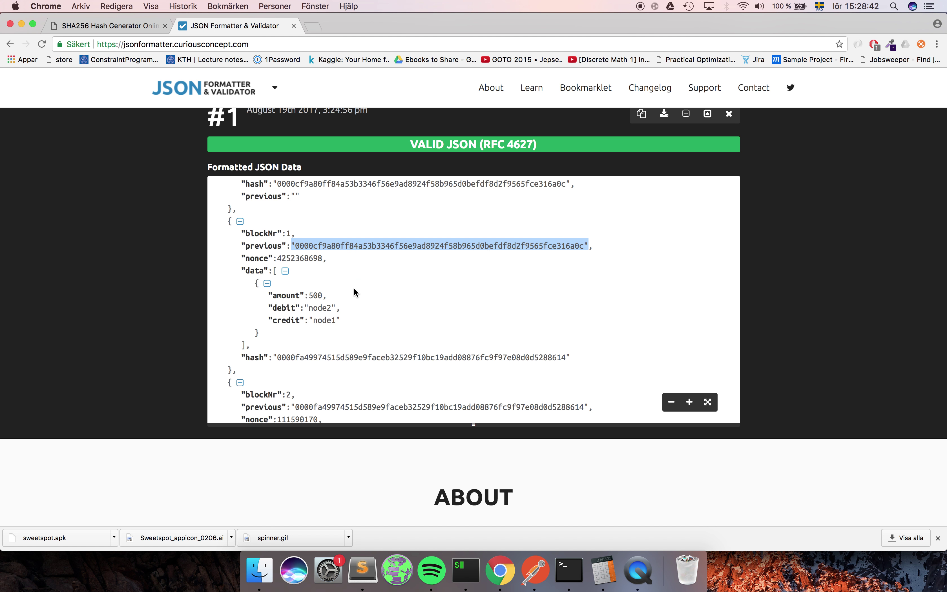
{"action": "scroll", "coordinate": [745, 219], "scroll_direction": "up", "scroll_amount": 4}
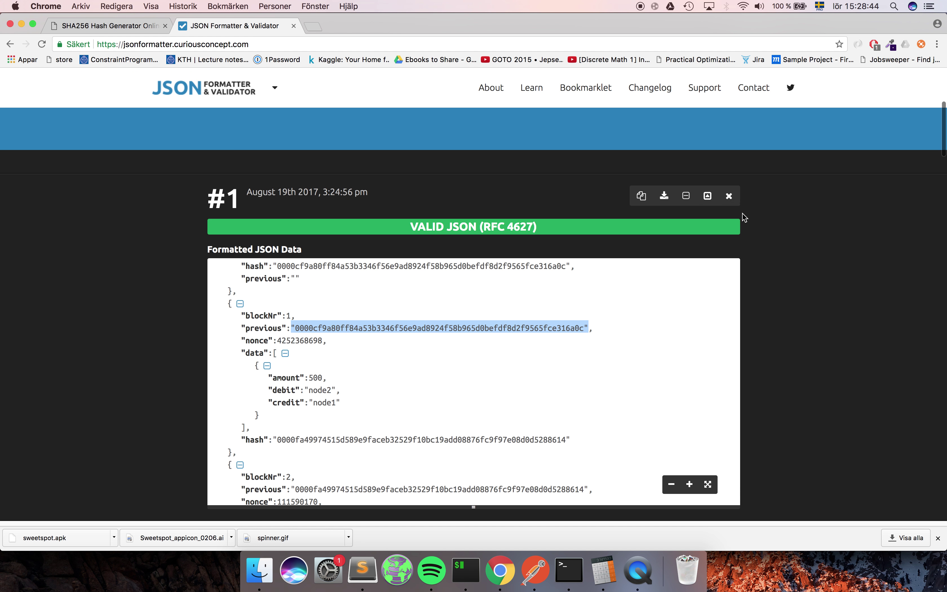
{"action": "left_click", "coordinate": [728, 195]}
Step: Process the copied blockchain in place of the old JSON data and enlarge the formatted result area
{"action": "left_click", "coordinate": [461, 283]}
{"action": "key", "text": "super+a"}
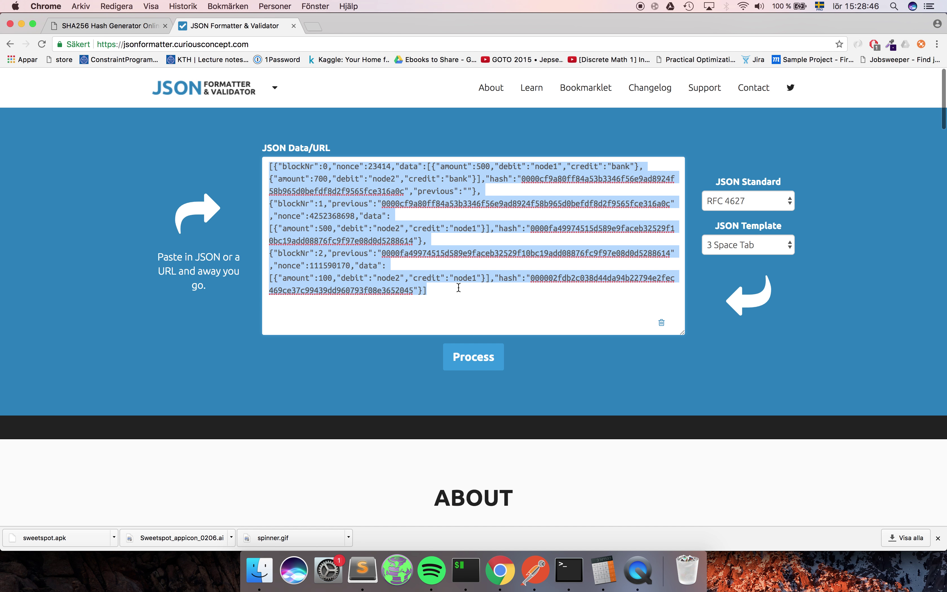
{"action": "key", "text": "super+v"}
{"action": "left_click", "coordinate": [467, 357]}
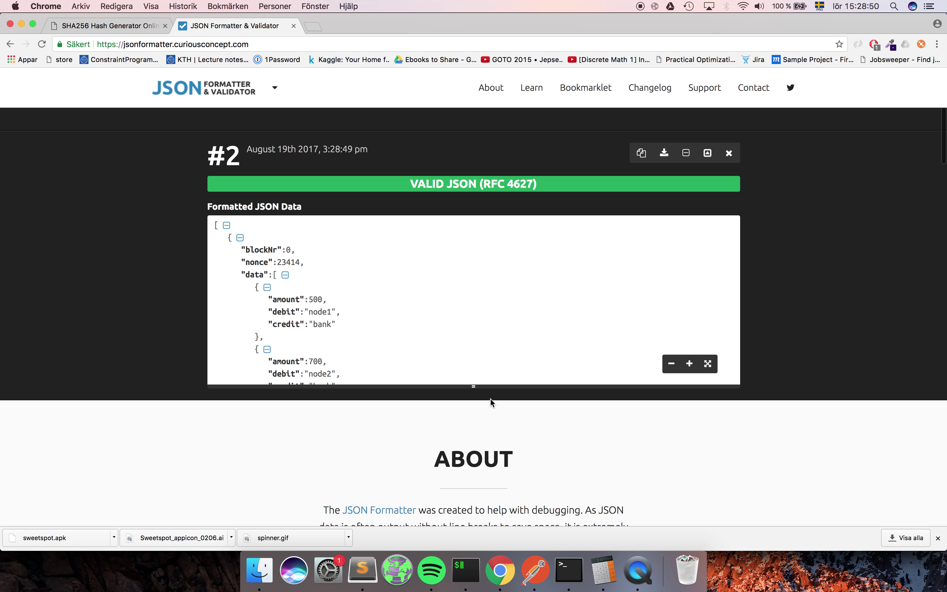
{"action": "left_click_drag", "start_coordinate": [476, 510], "coordinate": [474, 537]}
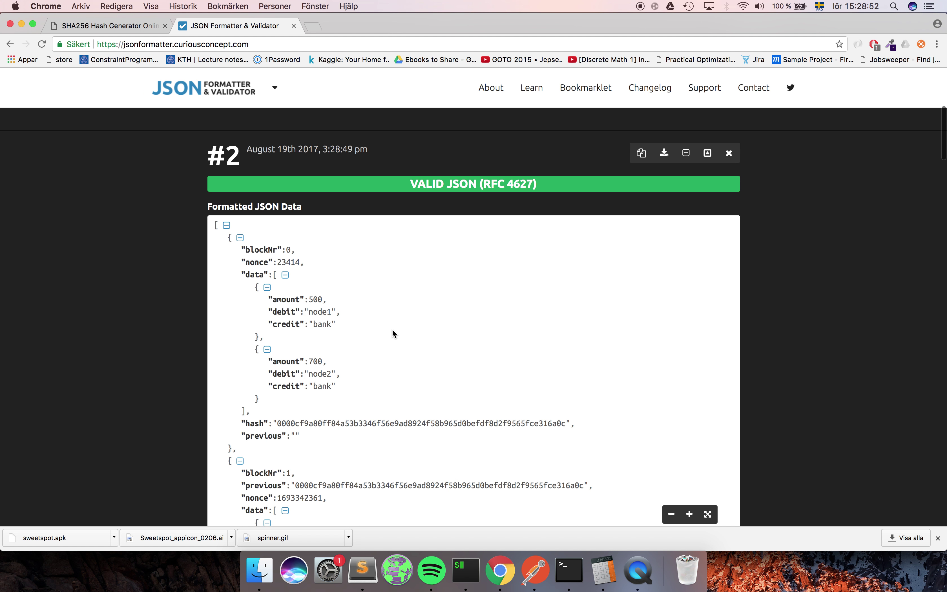
Step: Examine the formatted chain's root array and block 0, including its block number, nonce and first transaction
{"action": "left_click", "coordinate": [227, 226]}
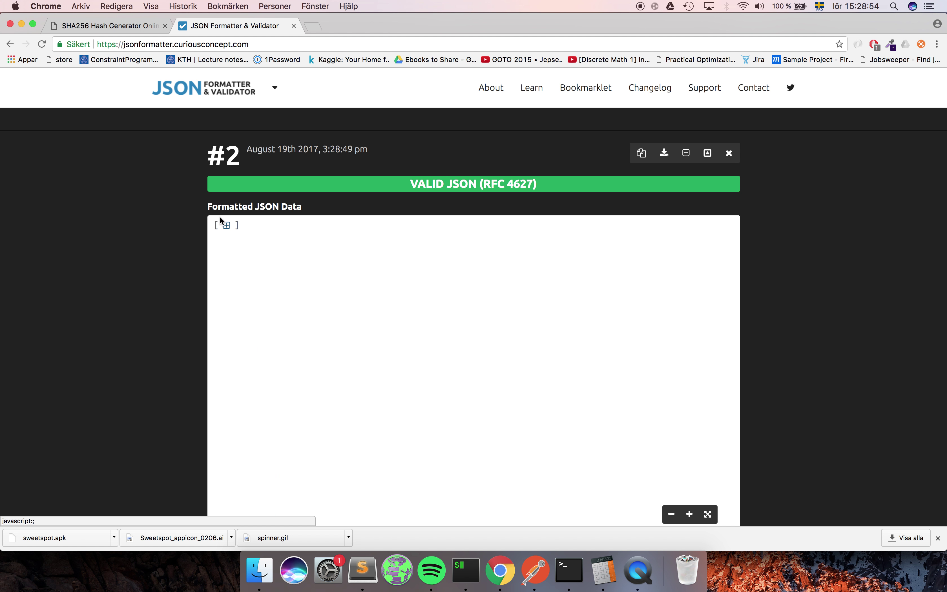
{"action": "left_click", "coordinate": [227, 226]}
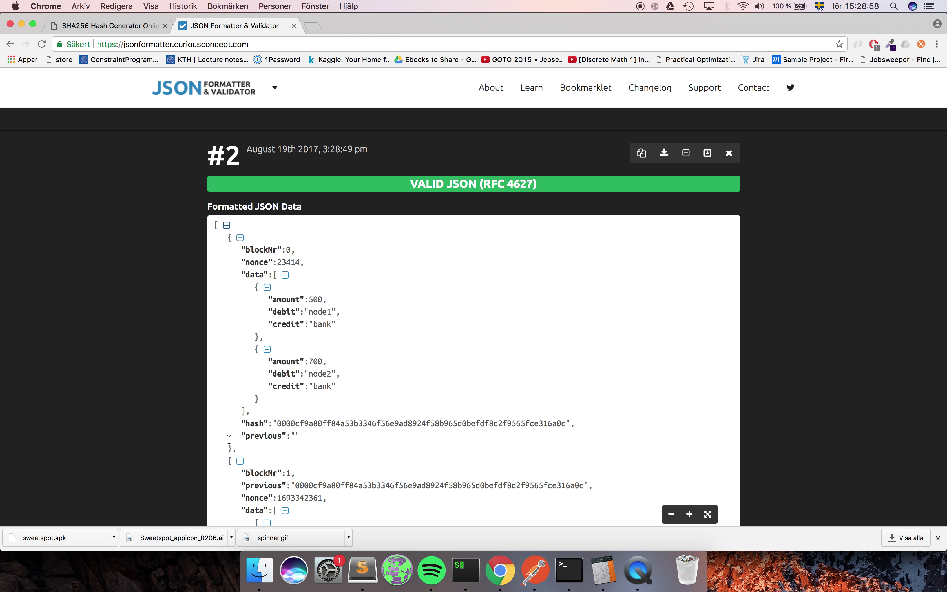
{"action": "left_click_drag", "start_coordinate": [236, 447], "coordinate": [165, 249]}
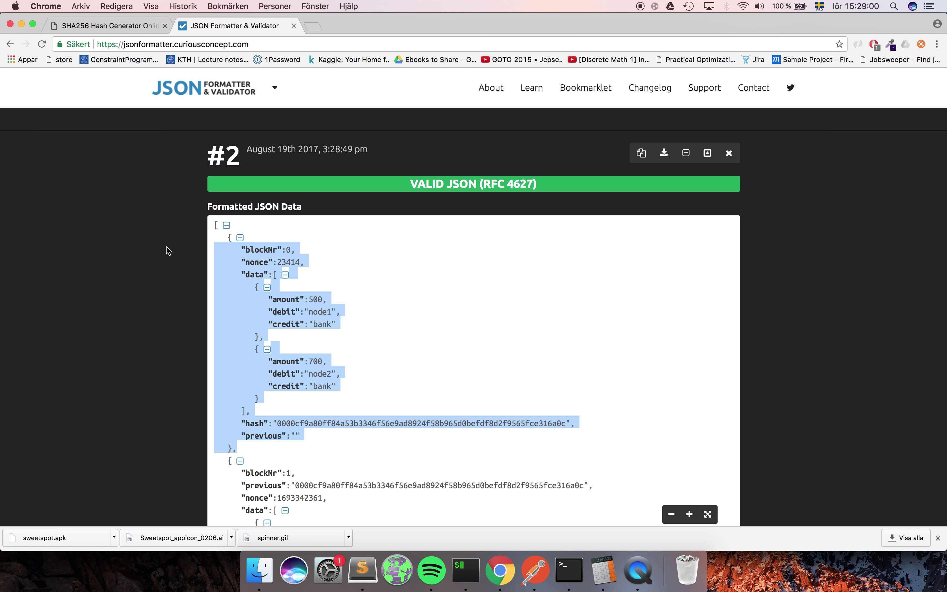
{"action": "left_click", "coordinate": [326, 287]}
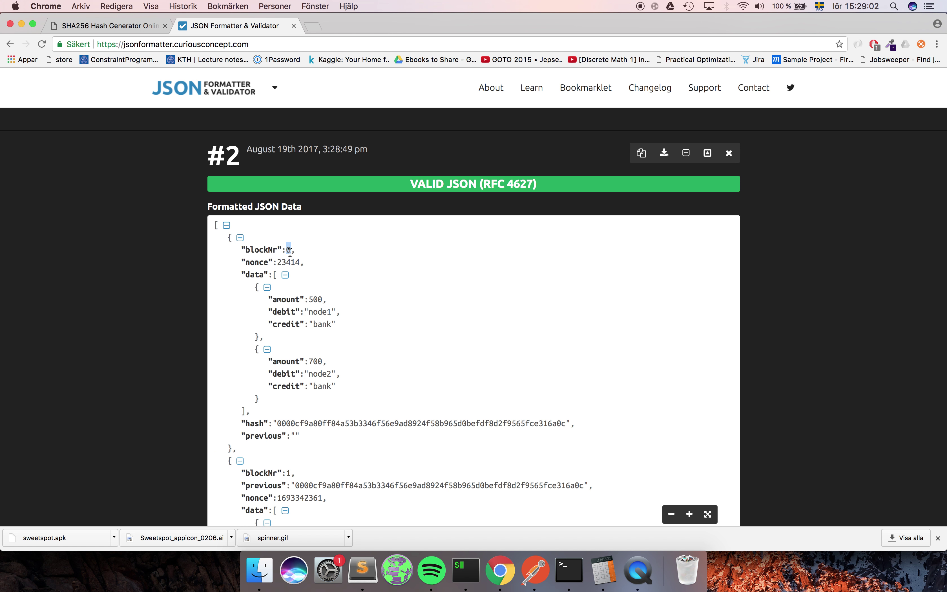
{"action": "double_click", "coordinate": [286, 261]}
{"action": "left_click", "coordinate": [292, 260]}
{"action": "left_click_drag", "start_coordinate": [286, 262], "coordinate": [301, 262]}
{"action": "left_click", "coordinate": [345, 339]}
{"action": "left_click_drag", "start_coordinate": [345, 327], "coordinate": [260, 299]}
{"action": "scroll", "coordinate": [460, 344], "scroll_direction": "down", "scroll_amount": 1}
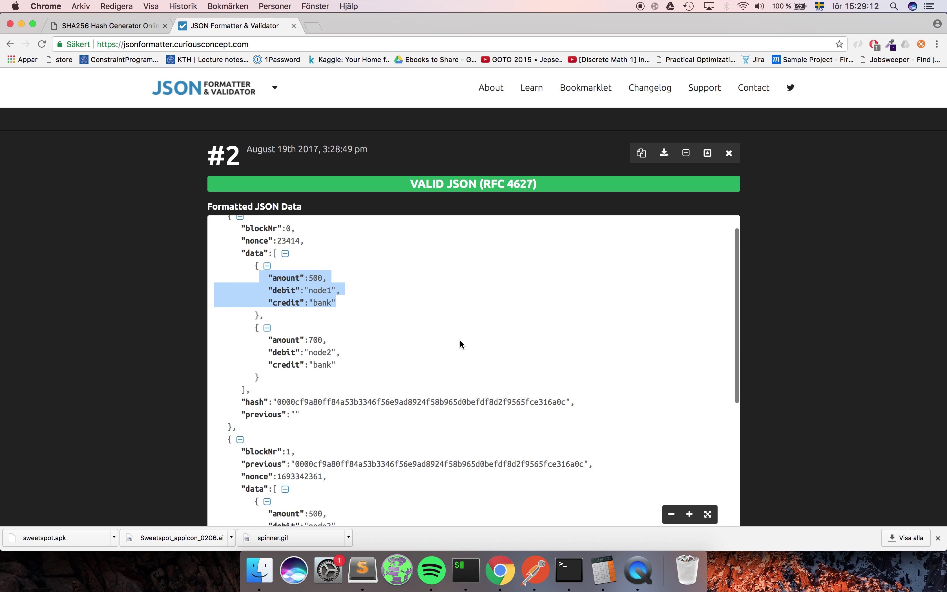
{"action": "scroll", "coordinate": [460, 343], "scroll_direction": "up", "scroll_amount": 1}
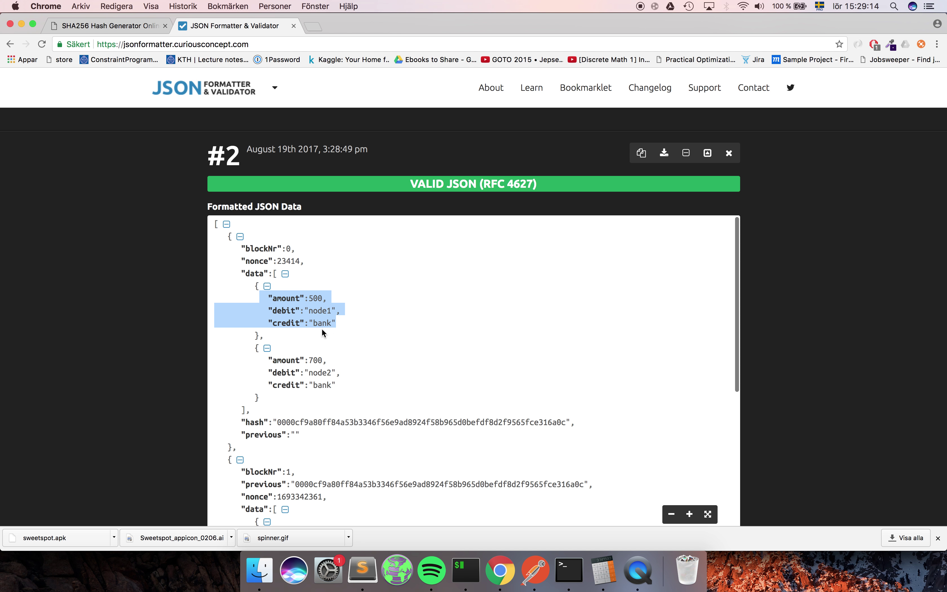
Step: Examine the debit, credit and amount fields of the two bank transactions in block 0
{"action": "double_click", "coordinate": [319, 311]}
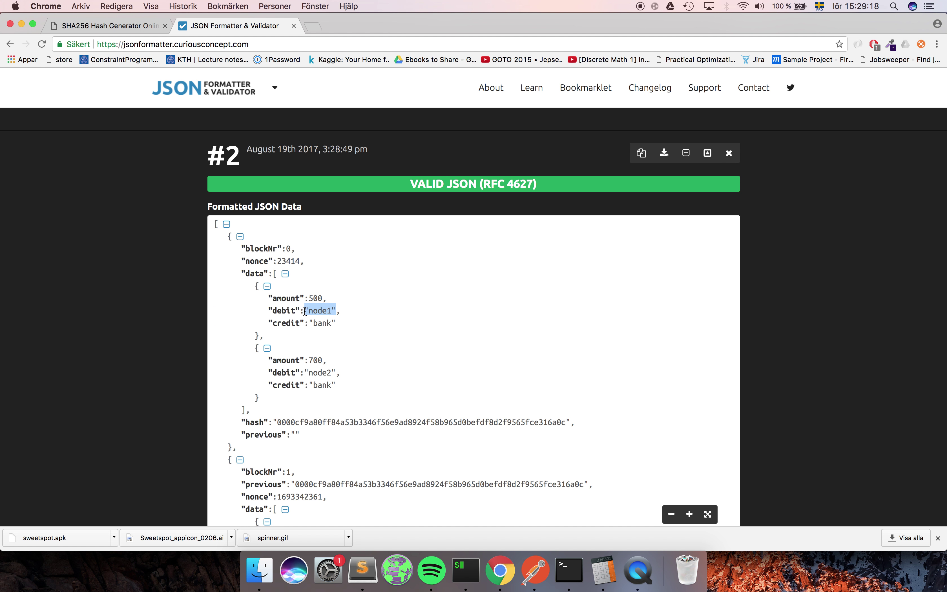
{"action": "double_click", "coordinate": [317, 324]}
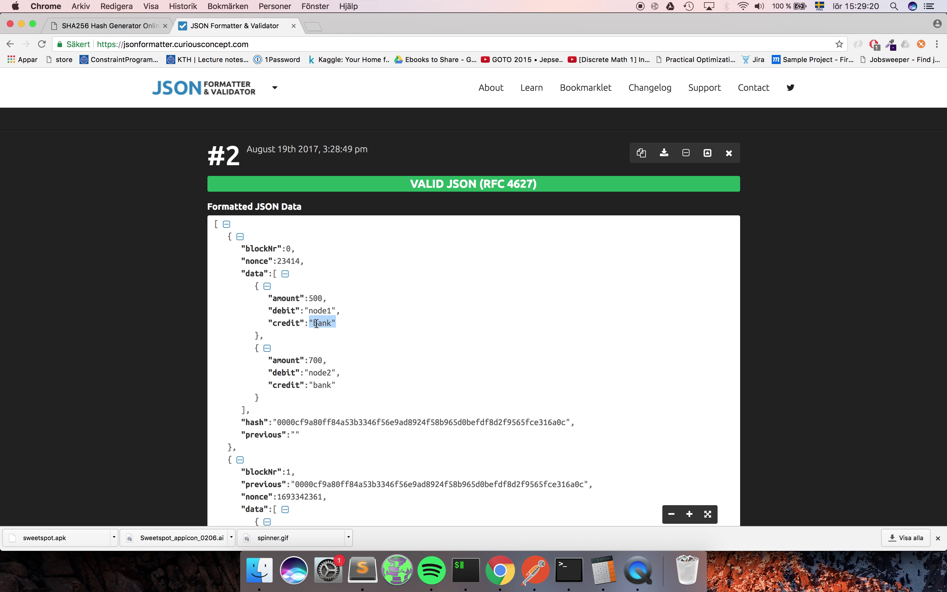
{"action": "double_click", "coordinate": [325, 312]}
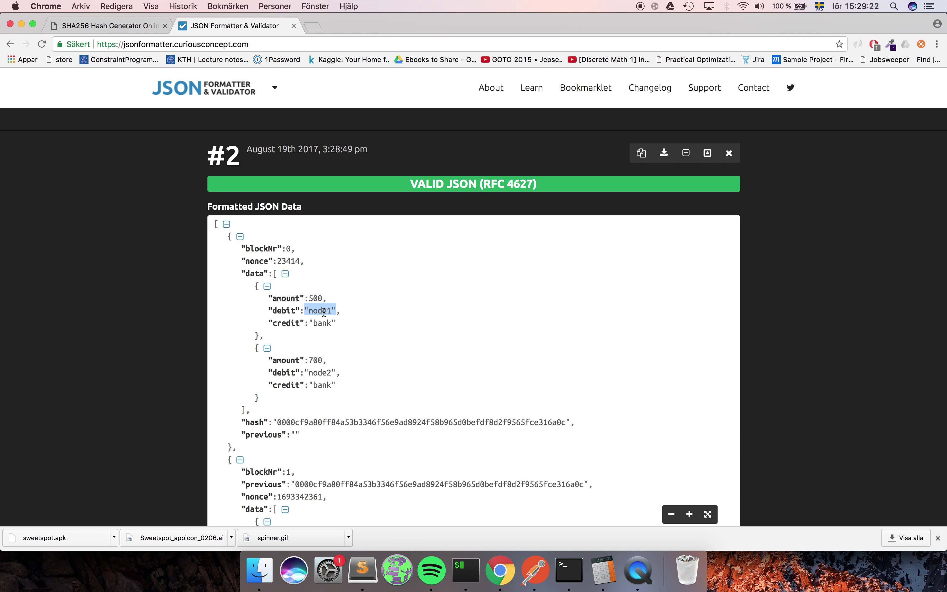
{"action": "double_click", "coordinate": [315, 298]}
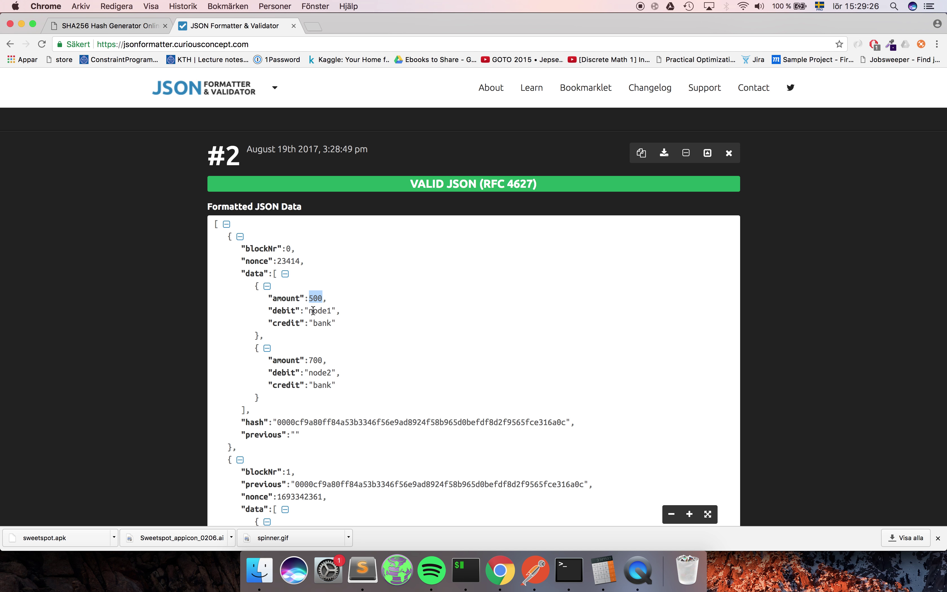
{"action": "double_click", "coordinate": [317, 310]}
{"action": "double_click", "coordinate": [316, 297]}
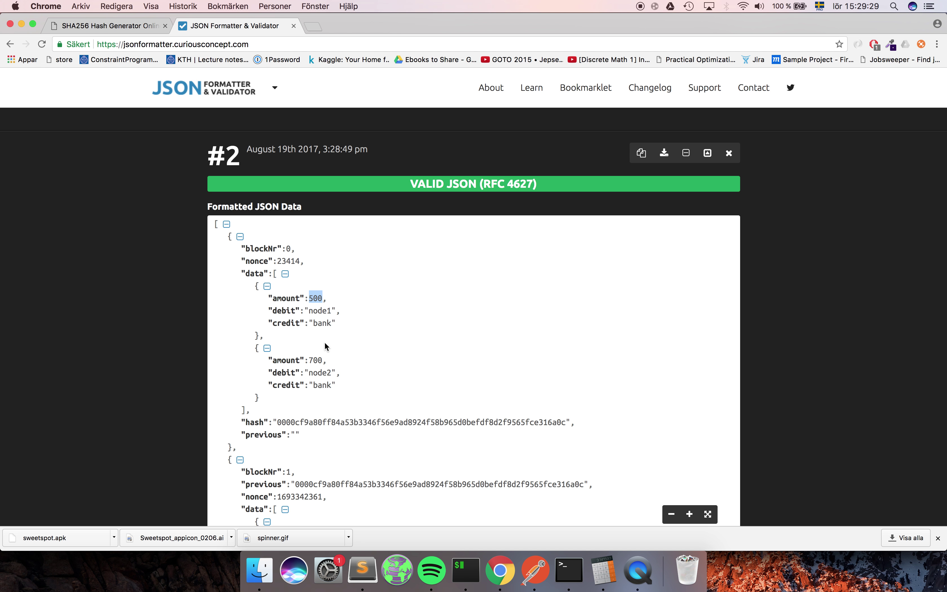
{"action": "double_click", "coordinate": [320, 374]}
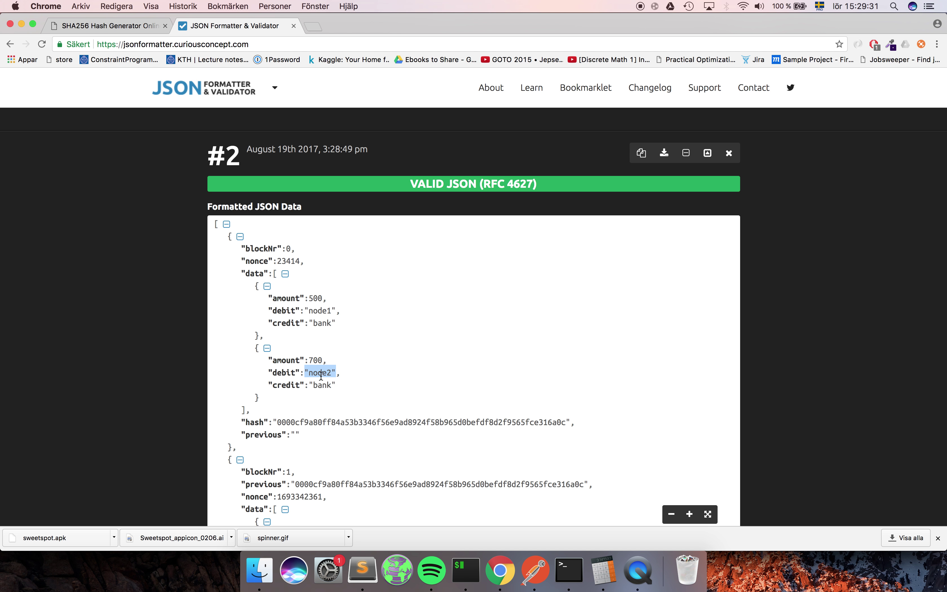
{"action": "double_click", "coordinate": [316, 361]}
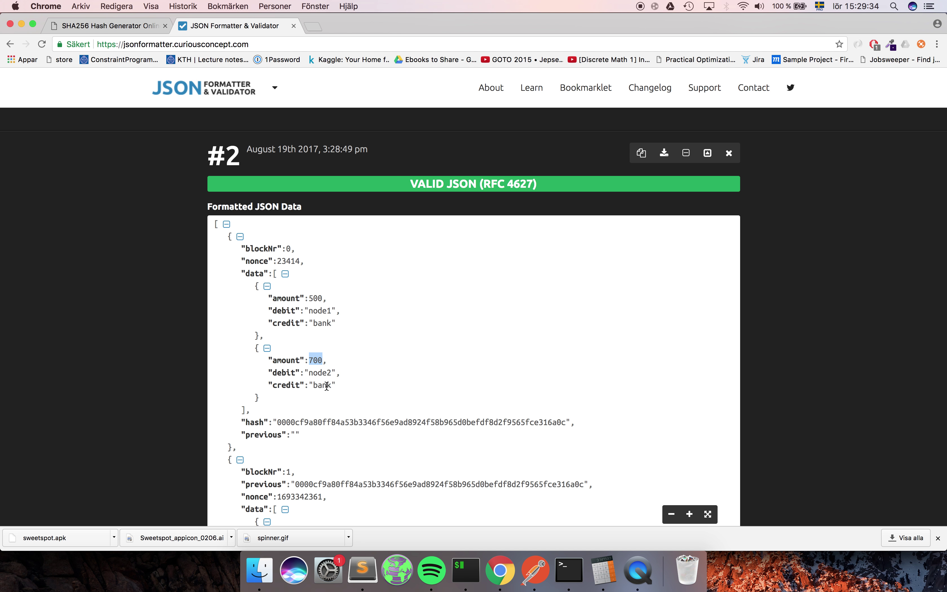
Step: Collapse block 0's second transaction and examine the block's hash value, separating its leading zeros from the remaining characters
{"action": "double_click", "coordinate": [322, 385]}
{"action": "left_click", "coordinate": [401, 396]}
{"action": "left_click", "coordinate": [268, 348]}
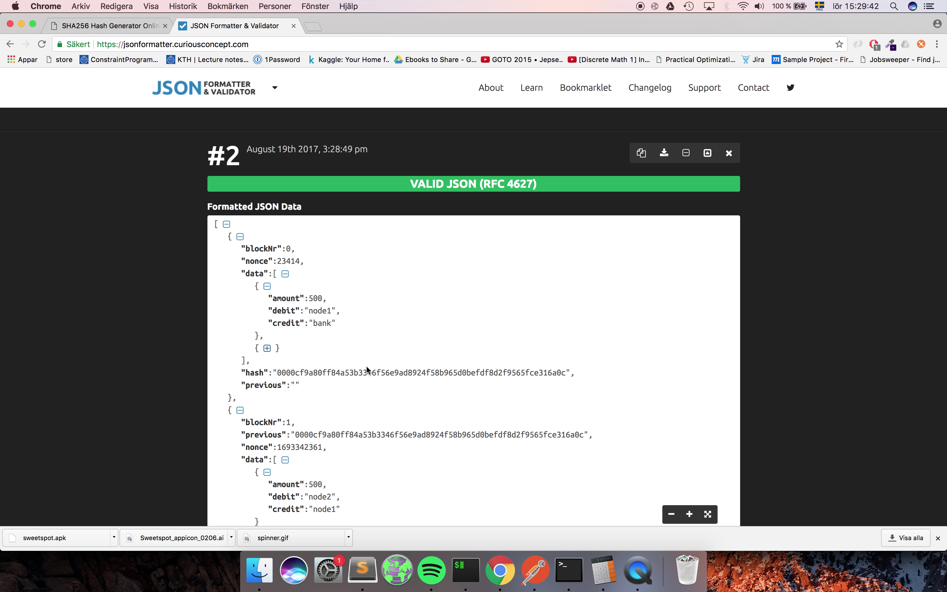
{"action": "left_click_drag", "start_coordinate": [296, 372], "coordinate": [276, 373]}
{"action": "left_click_drag", "start_coordinate": [296, 373], "coordinate": [567, 374]}
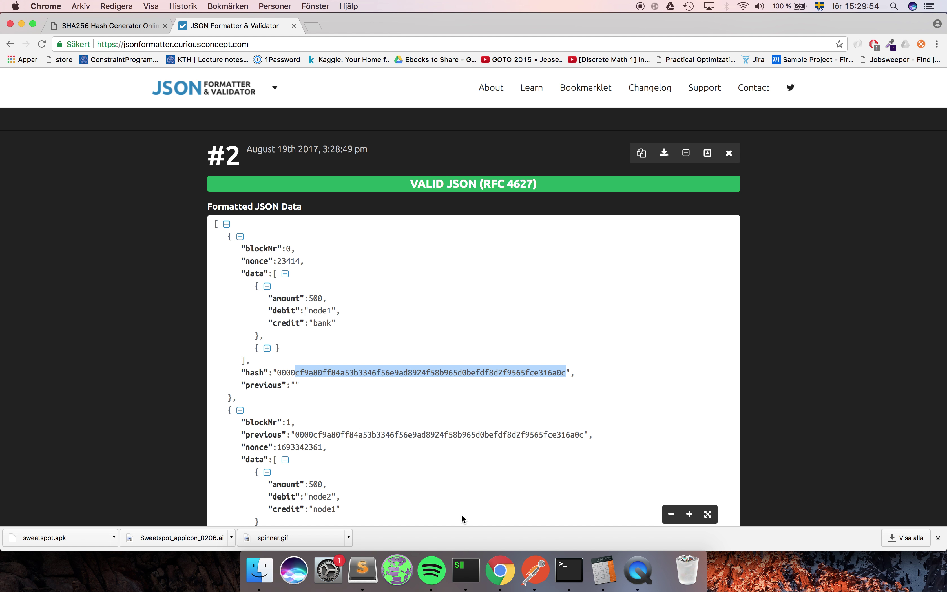
Step: Switch to iTerm and copy block 0's combined nonce and transaction string from the node1 output
{"action": "left_click", "coordinate": [468, 575]}
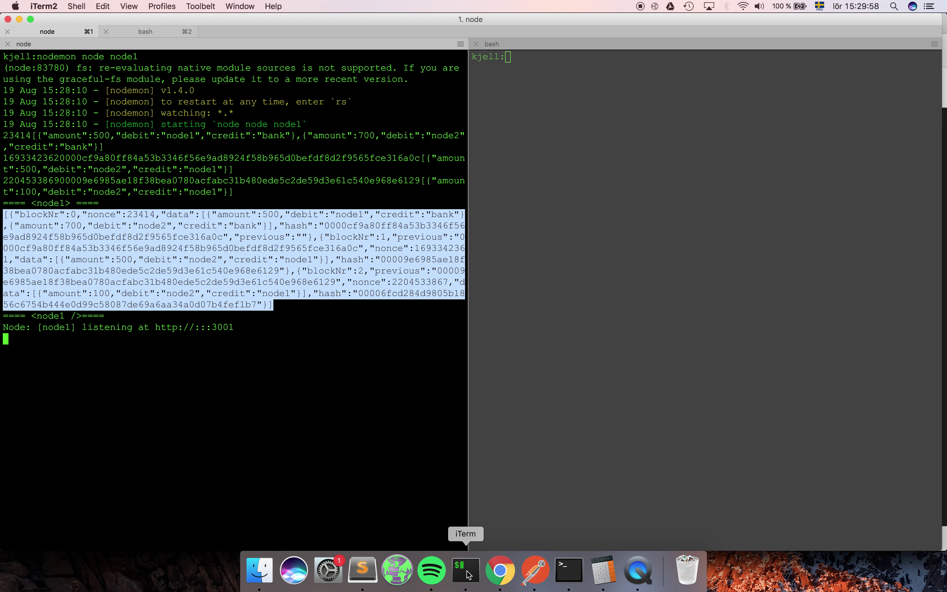
{"action": "scroll", "coordinate": [263, 359], "scroll_direction": "up", "scroll_amount": 4}
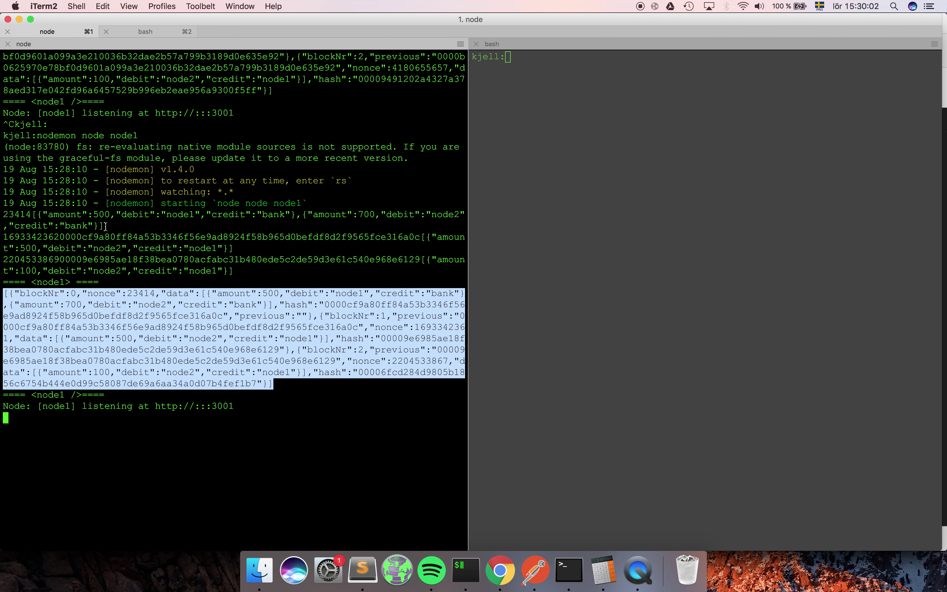
{"action": "left_click_drag", "start_coordinate": [105, 227], "coordinate": [1, 217]}
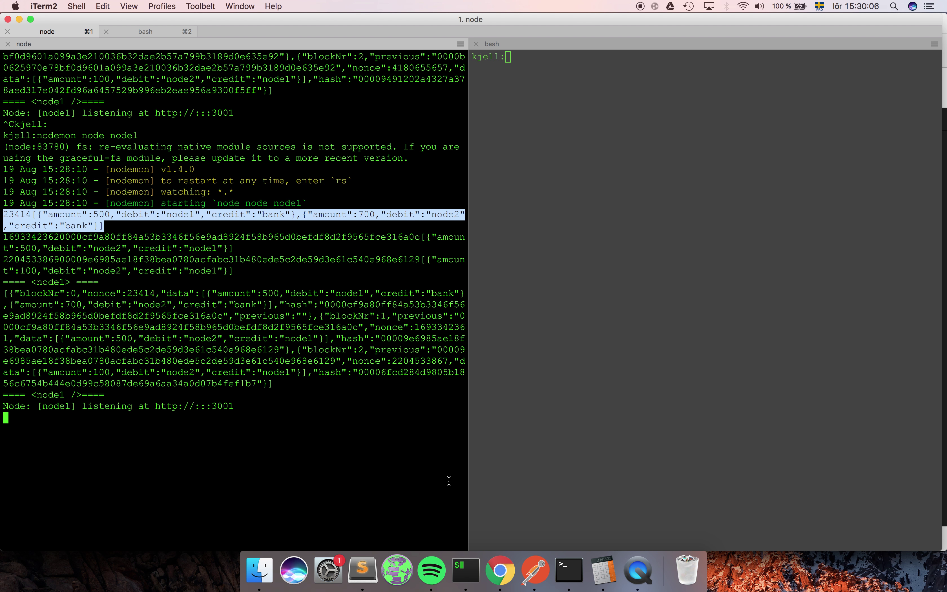
Step: Switch to the SHA256 Hash Generator in Chrome, replace its text with the copied block 0 string and examine the hash's leading zeros
{"action": "left_click", "coordinate": [500, 570]}
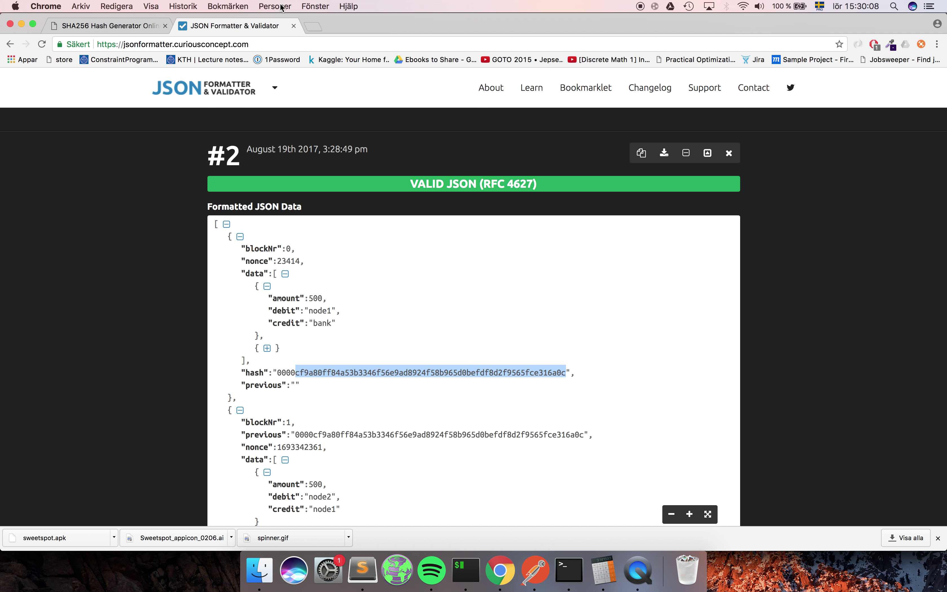
{"action": "left_click", "coordinate": [101, 26]}
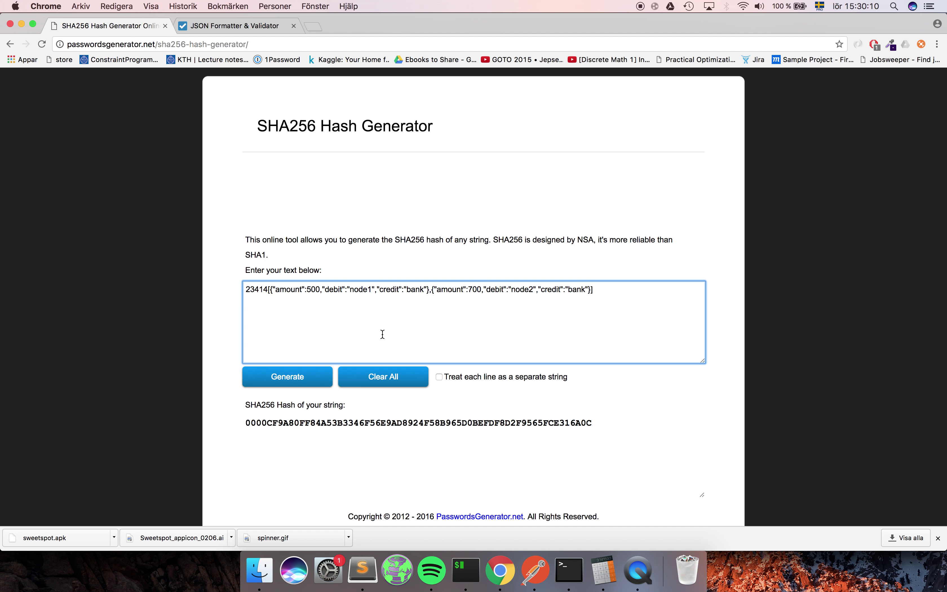
{"action": "left_click", "coordinate": [383, 377]}
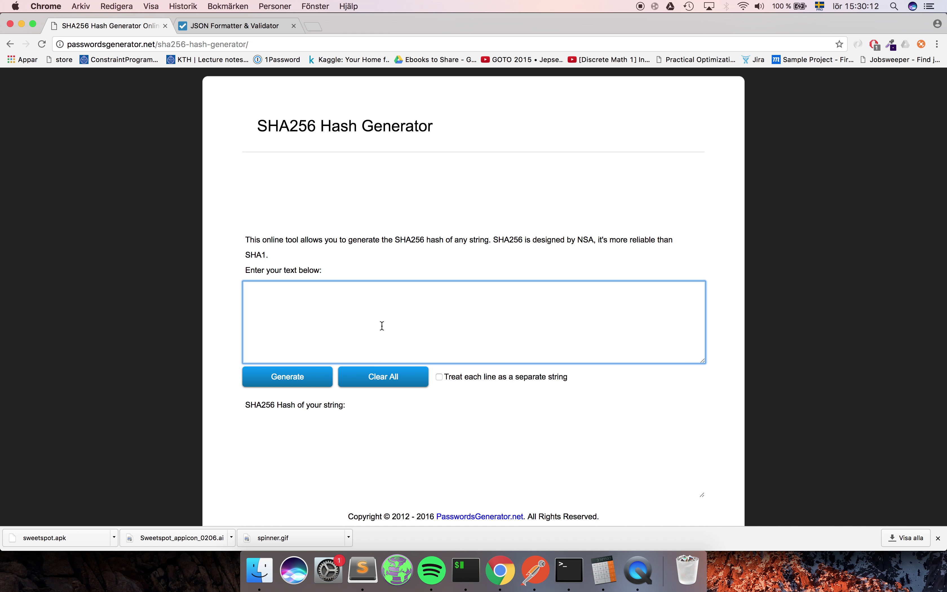
{"action": "type", "text": "23414[{\"amount\":500,\"debit\":\"node1\",\"credit\":\"bank\"},{\"amount\":700,\"debit\":\"node2\",\"credit\":\"bank\"}]"}
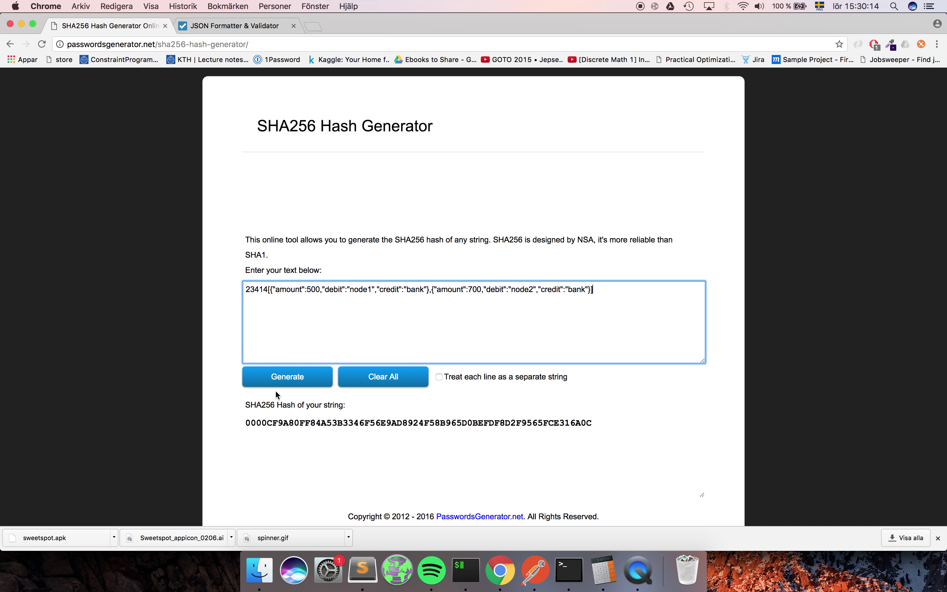
{"action": "left_click_drag", "start_coordinate": [265, 424], "coordinate": [246, 424]}
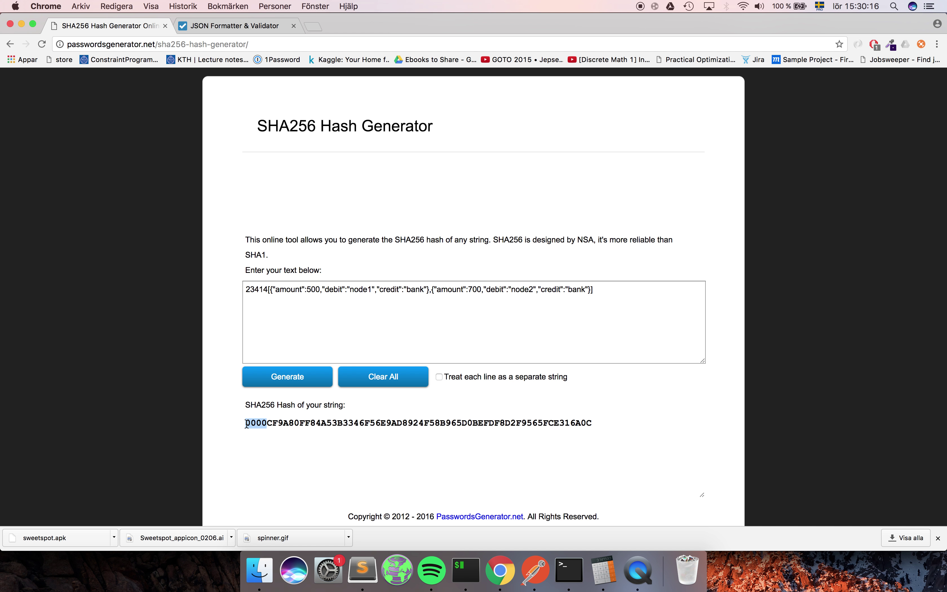
{"action": "left_click", "coordinate": [314, 381]}
{"action": "double_click", "coordinate": [314, 381]}
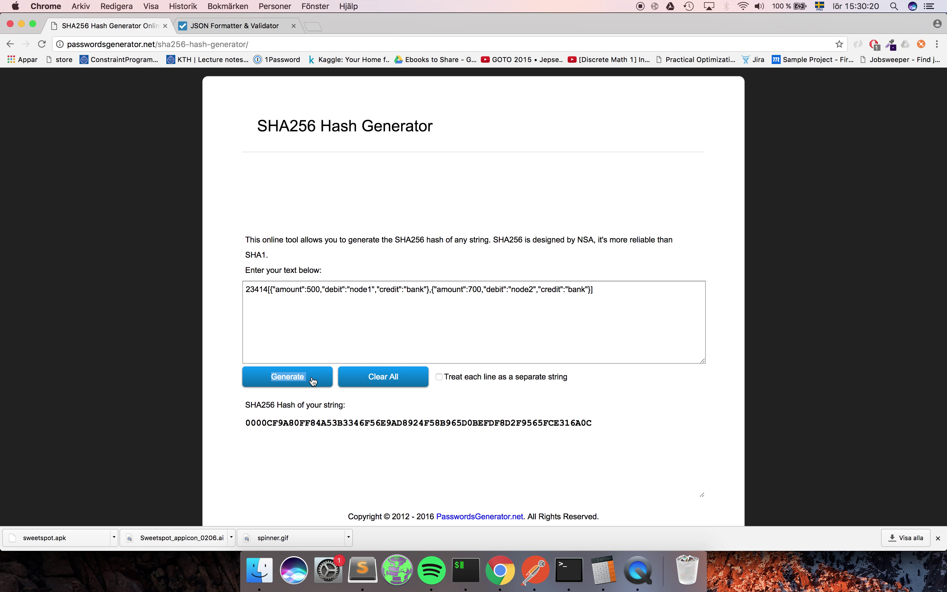
Step: Test how the hash changes with an extra 2 in front of the nonce, and remove the added digit
{"action": "left_click", "coordinate": [315, 344]}
{"action": "left_click", "coordinate": [262, 292]}
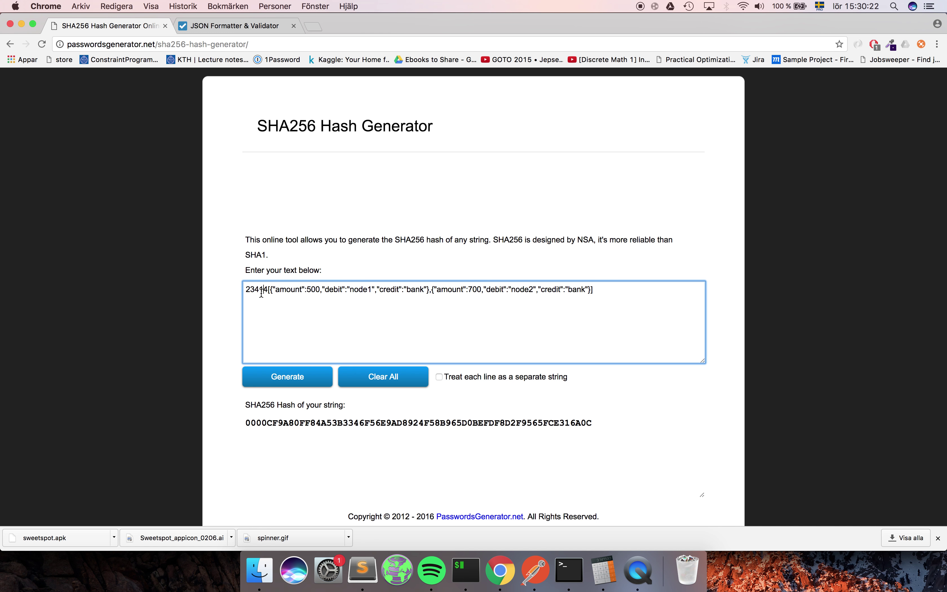
{"action": "key", "text": "Left"}
{"action": "key", "text": "super+z"}
{"action": "key", "text": "super+shift+z"}
{"action": "type", "text": "2"}
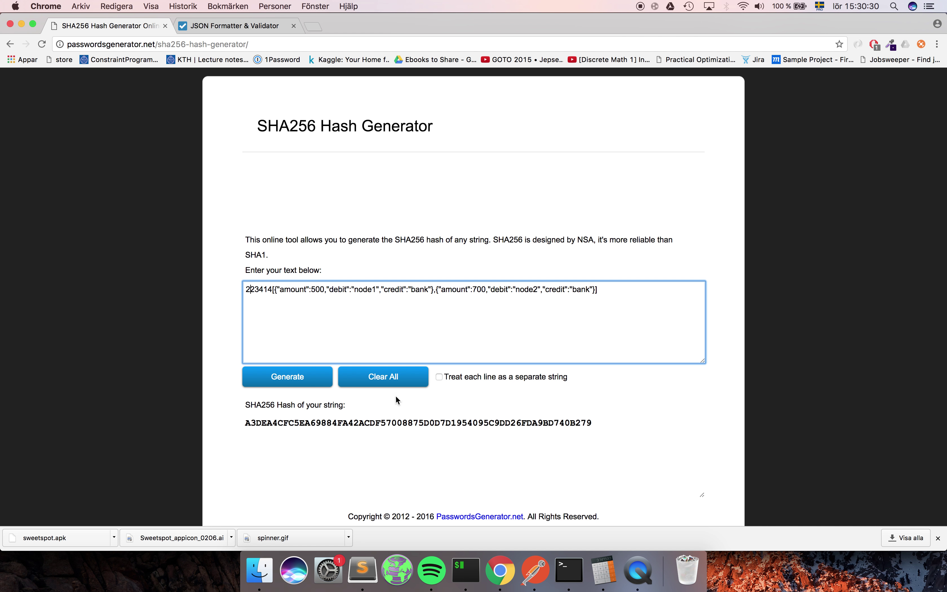
{"action": "key", "text": "BackSpace"}
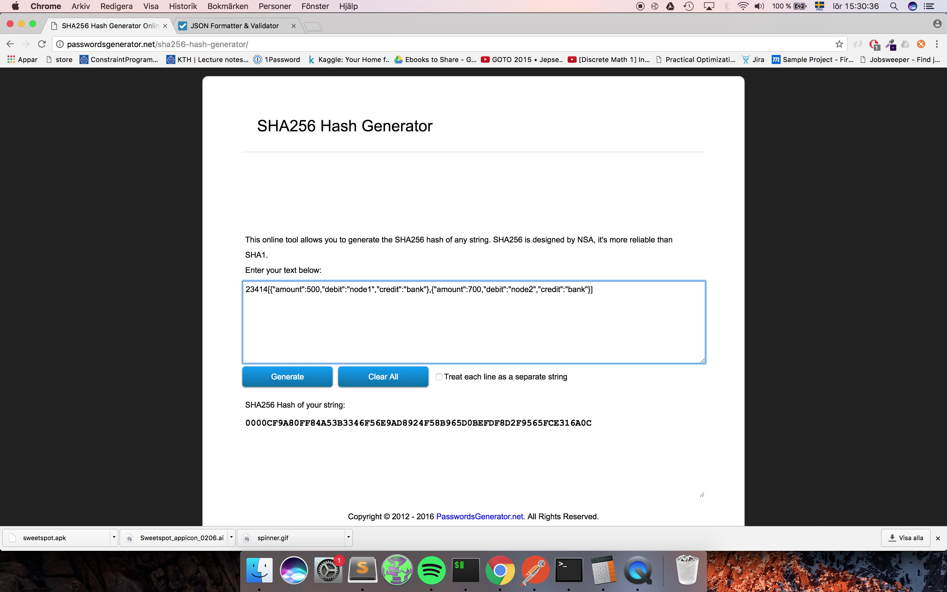
Step: Try adding a 0 and a 1 to the nonce in the hash input, removing each added digit again
{"action": "type", "text": "0"}
{"action": "key", "text": "BackSpace"}
{"action": "key", "text": "Right"}
{"action": "key", "text": "shift+Right"}
{"action": "key", "text": "shift+Right"}
{"action": "key", "text": "shift+Right"}
{"action": "key", "text": "Up"}
{"action": "key", "text": "shift+Right"}
{"action": "key", "text": "shift+Right"}
{"action": "key", "text": "shift+Right"}
{"action": "key", "text": "shift+Right"}
{"action": "key", "text": "Left"}
{"action": "key", "text": "Right"}
{"action": "key", "text": "Right"}
{"action": "type", "text": "1"}
{"action": "key", "text": "BackSpace"}
Step: Change the last digit of the nonce to 5 so the string starts with 23415
{"action": "key", "text": "Right"}
{"action": "key", "text": "Right"}
{"action": "key", "text": "Right"}
{"action": "key", "text": "shift+Left"}
{"action": "key", "text": "shift+Left"}
{"action": "key", "text": "shift+Left"}
{"action": "key", "text": "shift+Left"}
{"action": "key", "text": "shift+Left"}
{"action": "key", "text": "Left"}
{"action": "key", "text": "shift+Left"}
{"action": "type", "text": "5"}
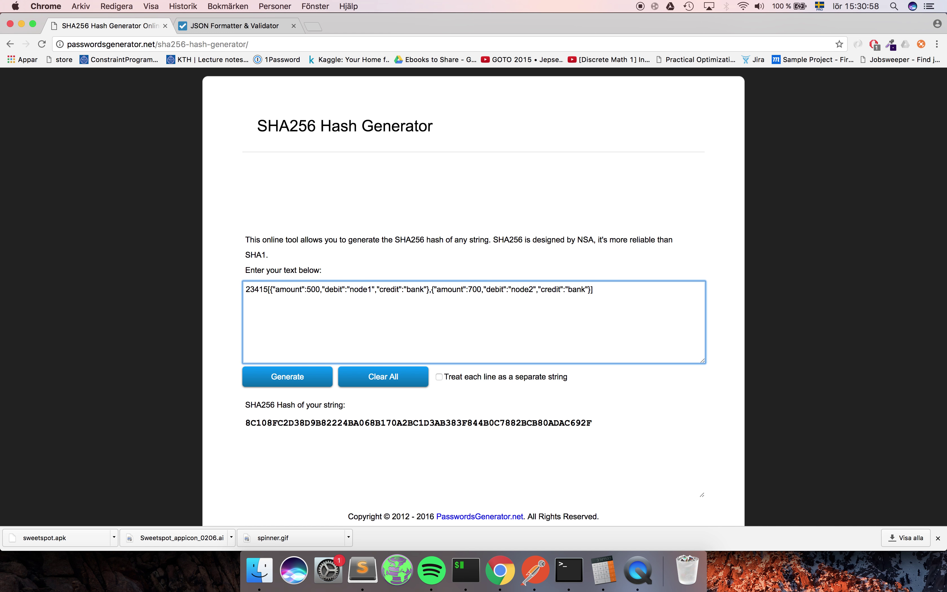
Step: Step the nonce through 23410, 23411, 23412 and 23413 up to 23414, regenerating the hash for each value
{"action": "key", "text": "BackSpace"}
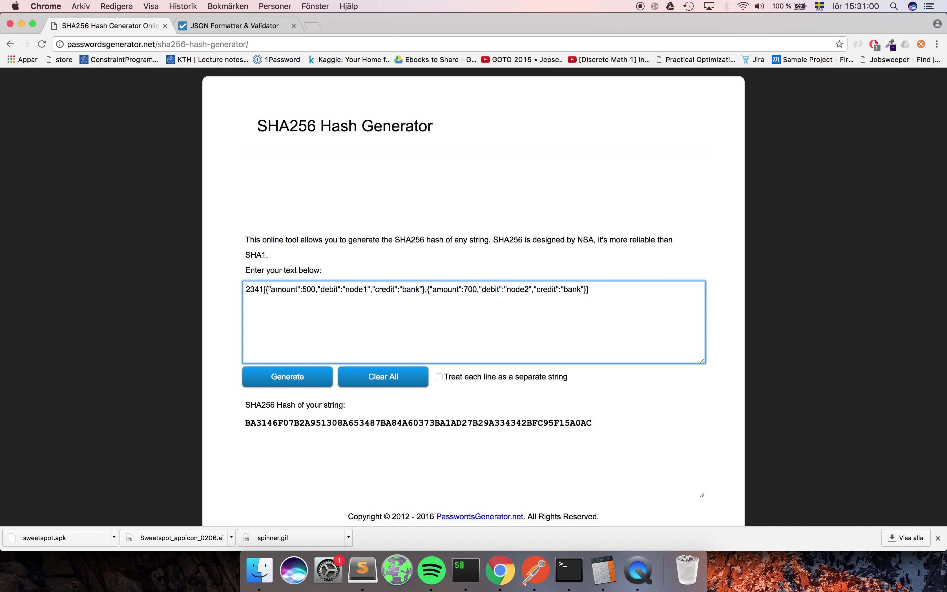
{"action": "type", "text": "0"}
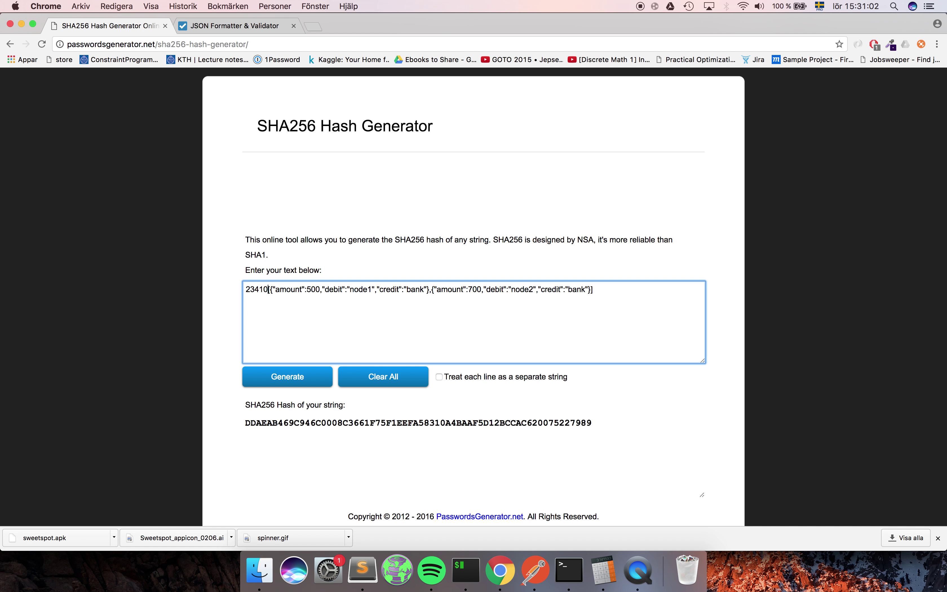
{"action": "key", "text": "BackSpace"}
{"action": "type", "text": "1"}
{"action": "key", "text": "BackSpace"}
{"action": "type", "text": "2"}
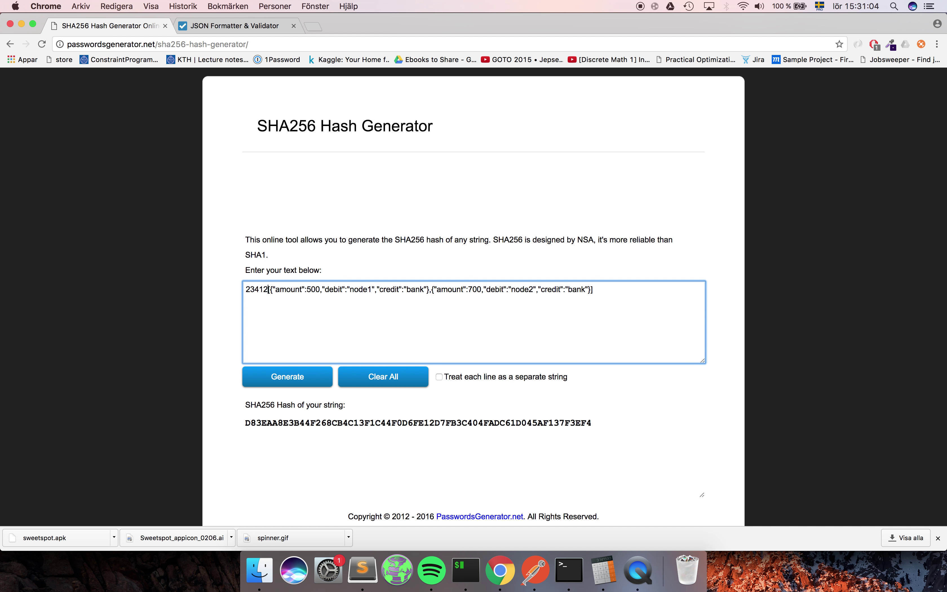
{"action": "key", "text": "BackSpace"}
{"action": "type", "text": "3"}
{"action": "key", "text": "BackSpace"}
{"action": "type", "text": "4"}
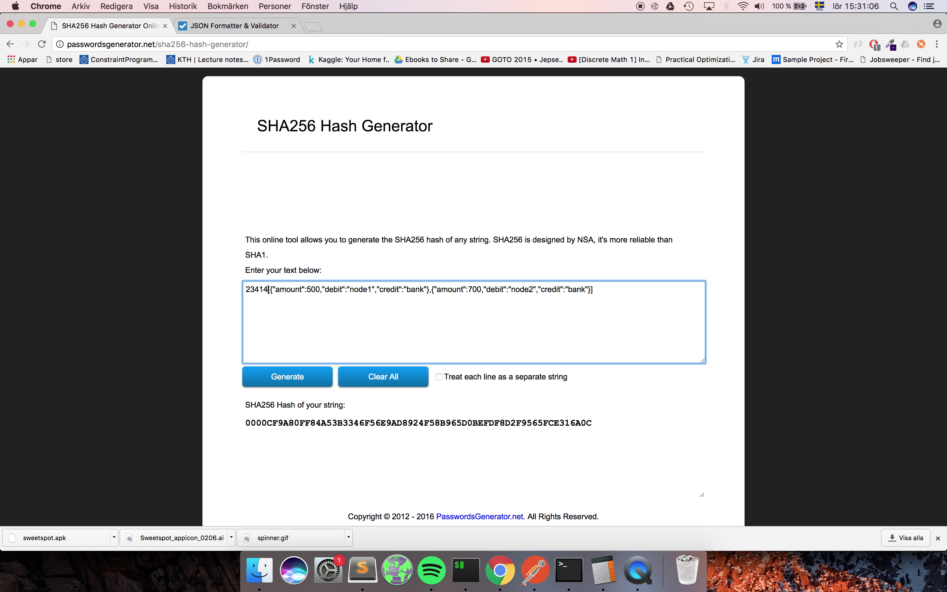
Step: Examine the leading zeros of the generated hash and the complete input string that produces it
{"action": "left_click_drag", "start_coordinate": [267, 424], "coordinate": [245, 424]}
{"action": "left_click", "coordinate": [282, 301]}
{"action": "key", "text": "super+a"}
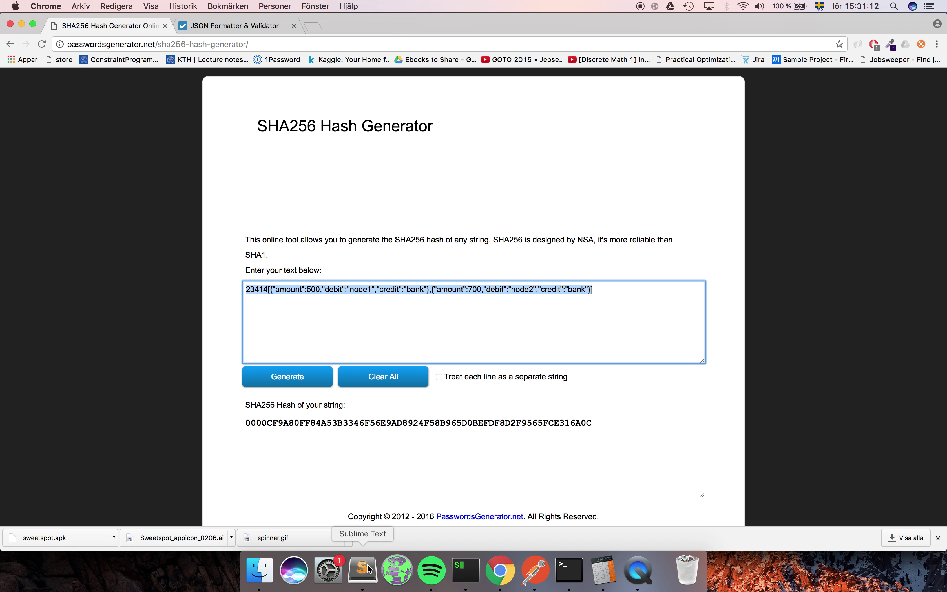
{"action": "left_click", "coordinate": [432, 317]}
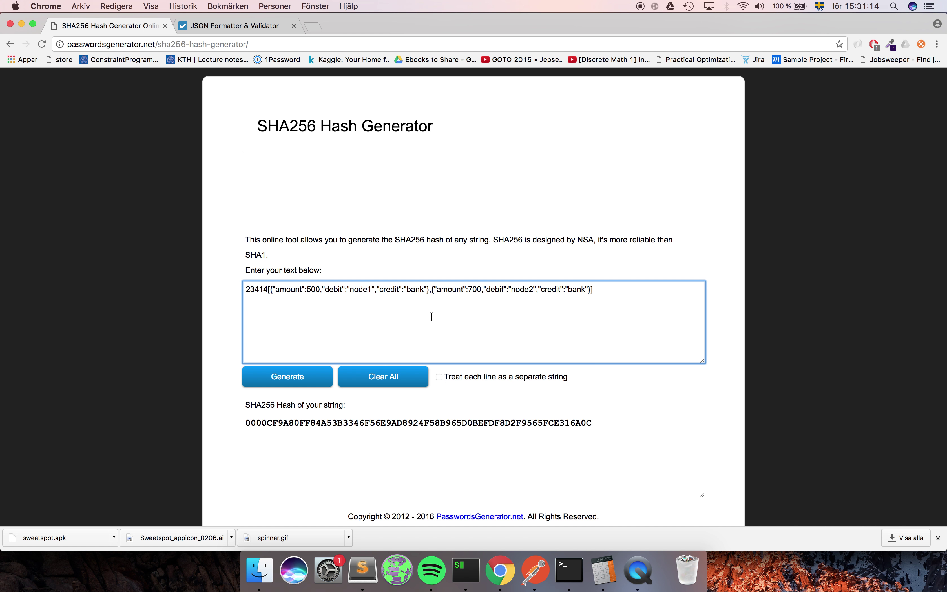
{"action": "left_click", "coordinate": [372, 585]}
{"action": "left_click", "coordinate": [500, 587]}
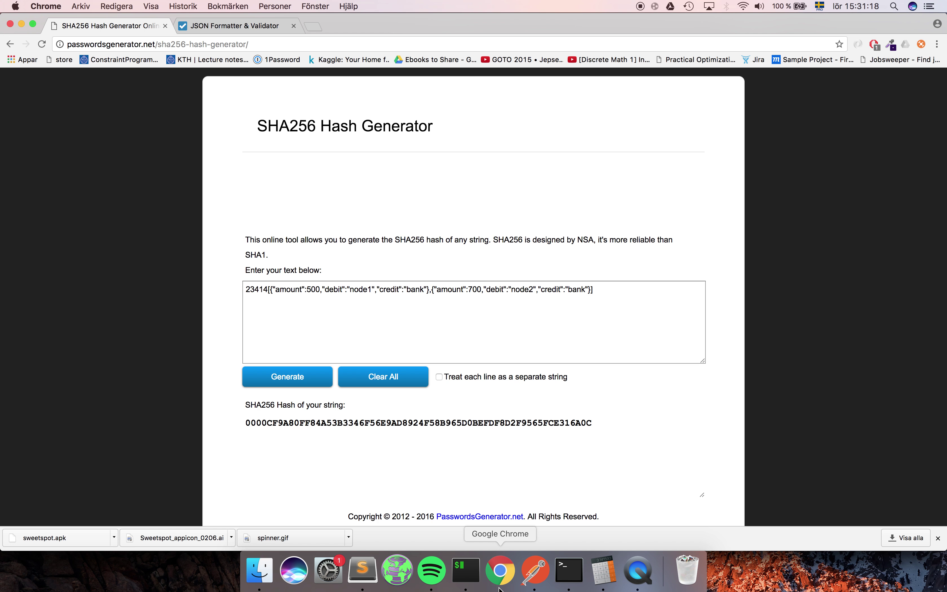
Step: Return to the JSON Formatter & Validator page, collapse block 0 and examine block 1's number and its transaction fields
{"action": "left_click", "coordinate": [221, 25]}
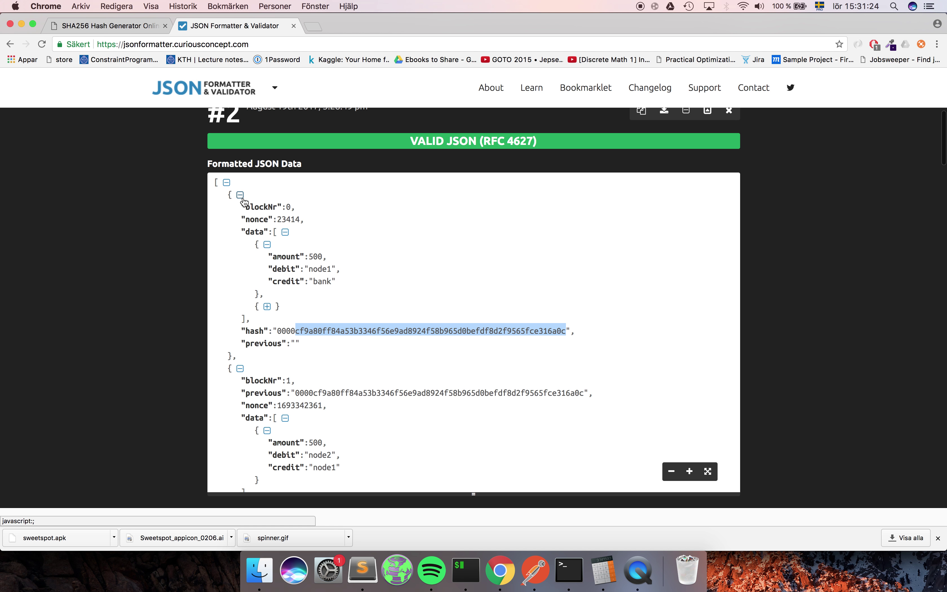
{"action": "left_click", "coordinate": [241, 197]}
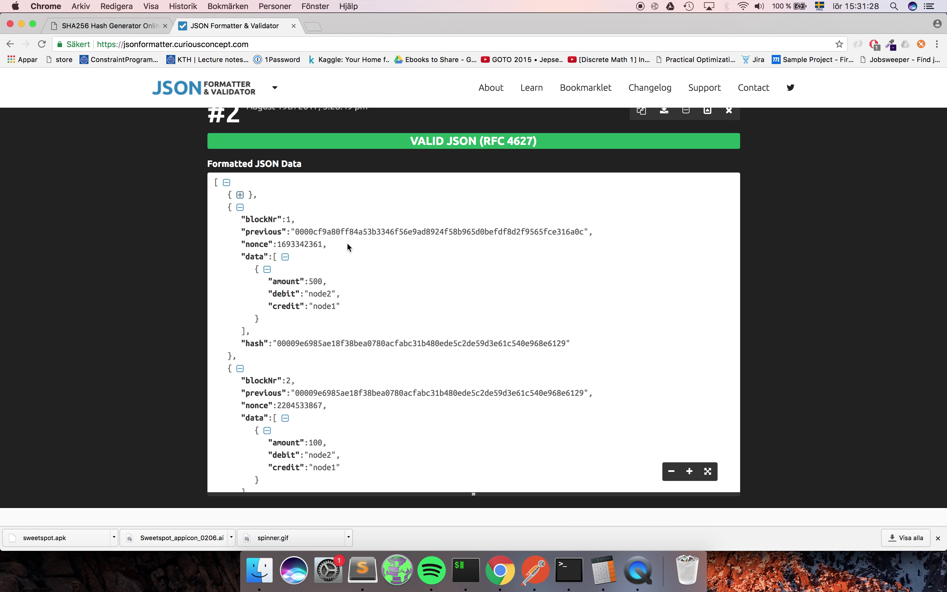
{"action": "left_click_drag", "start_coordinate": [292, 219], "coordinate": [285, 220]}
{"action": "triple_click", "coordinate": [326, 305]}
{"action": "triple_click", "coordinate": [319, 291]}
{"action": "triple_click", "coordinate": [323, 293]}
{"action": "triple_click", "coordinate": [325, 306]}
{"action": "double_click", "coordinate": [315, 281]}
Step: Examine the leading zeros of block 1's hash and the value of its previous field
{"action": "left_click_drag", "start_coordinate": [297, 343], "coordinate": [277, 344]}
{"action": "double_click", "coordinate": [263, 233]}
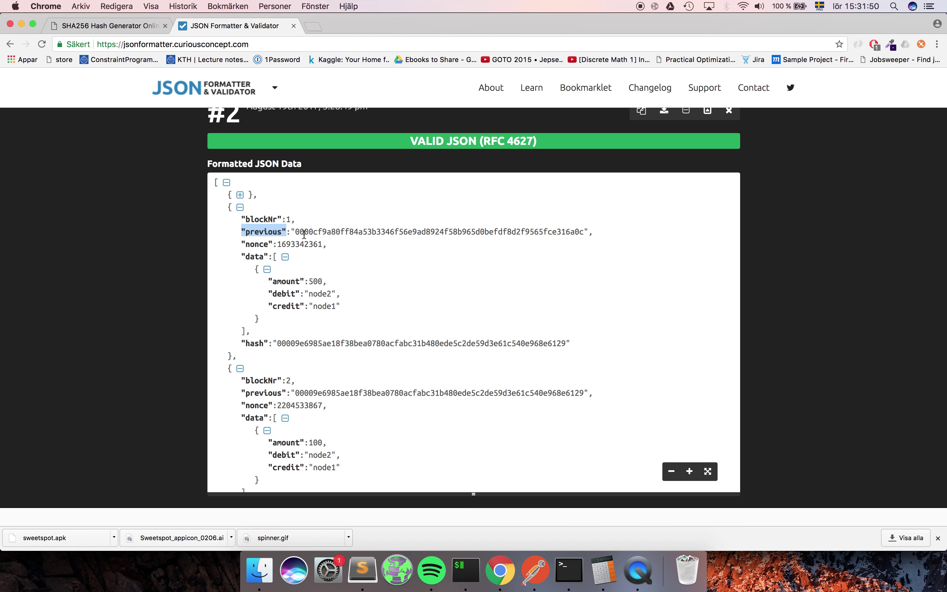
{"action": "left_click_drag", "start_coordinate": [313, 233], "coordinate": [556, 232]}
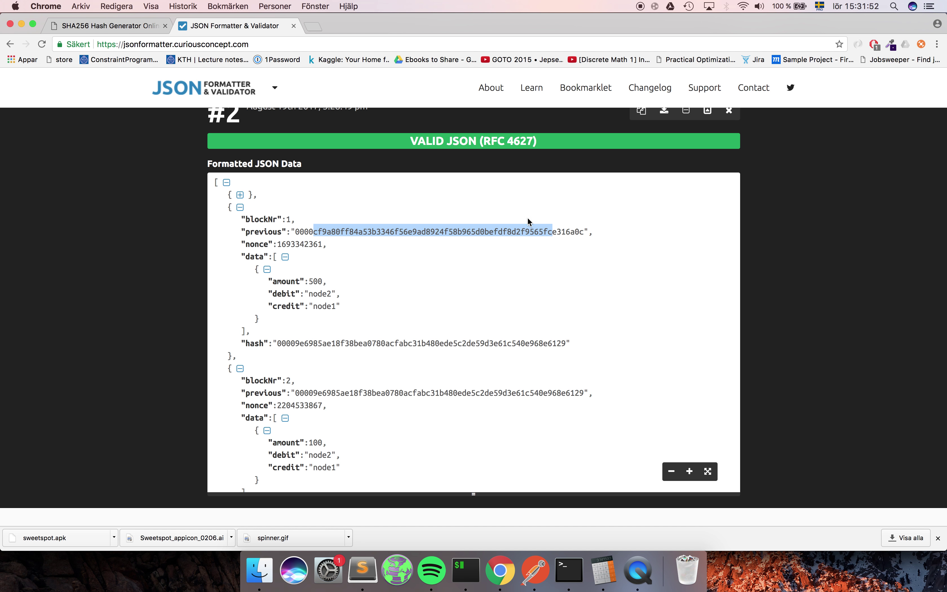
Step: Expand block 0 to compare its hash with block 1's previous value, and collapse block 0 again
{"action": "scroll", "coordinate": [324, 246], "scroll_direction": "up", "scroll_amount": 2}
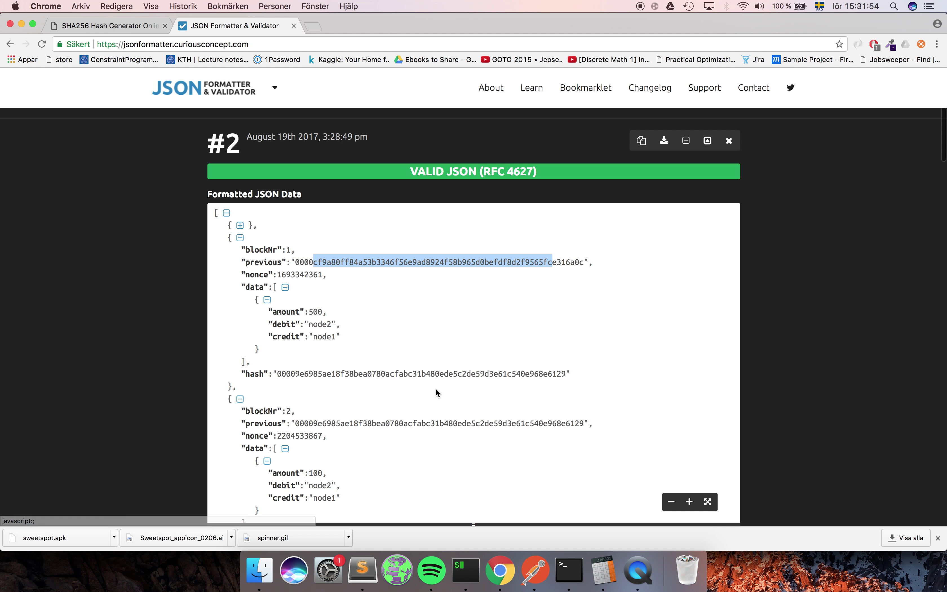
{"action": "scroll", "coordinate": [438, 393], "scroll_direction": "down", "scroll_amount": 2}
{"action": "scroll", "coordinate": [437, 393], "scroll_direction": "up", "scroll_amount": 2}
{"action": "scroll", "coordinate": [98, 349], "scroll_direction": "down", "scroll_amount": 1}
{"action": "left_click", "coordinate": [241, 200]}
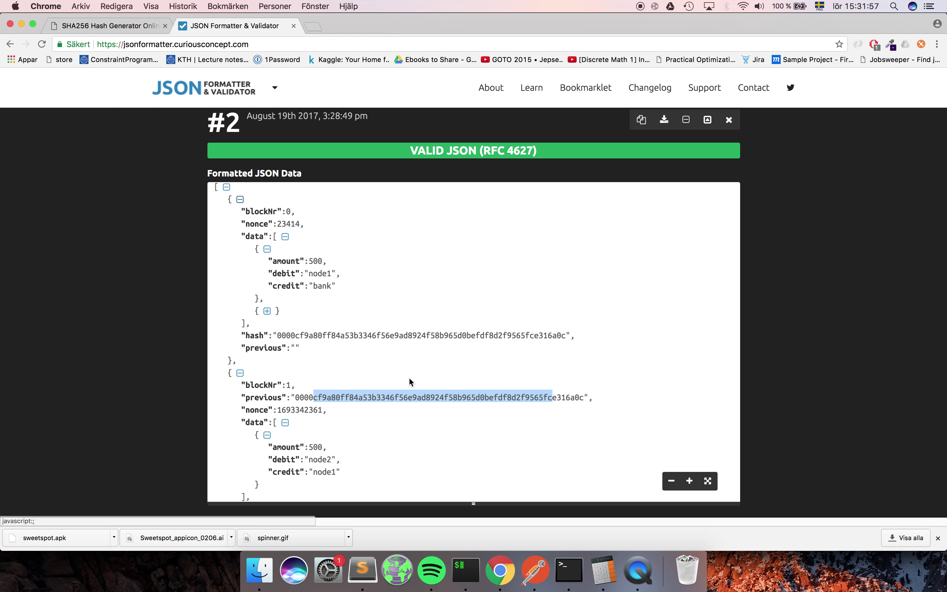
{"action": "left_click", "coordinate": [350, 396]}
{"action": "left_click", "coordinate": [351, 395]}
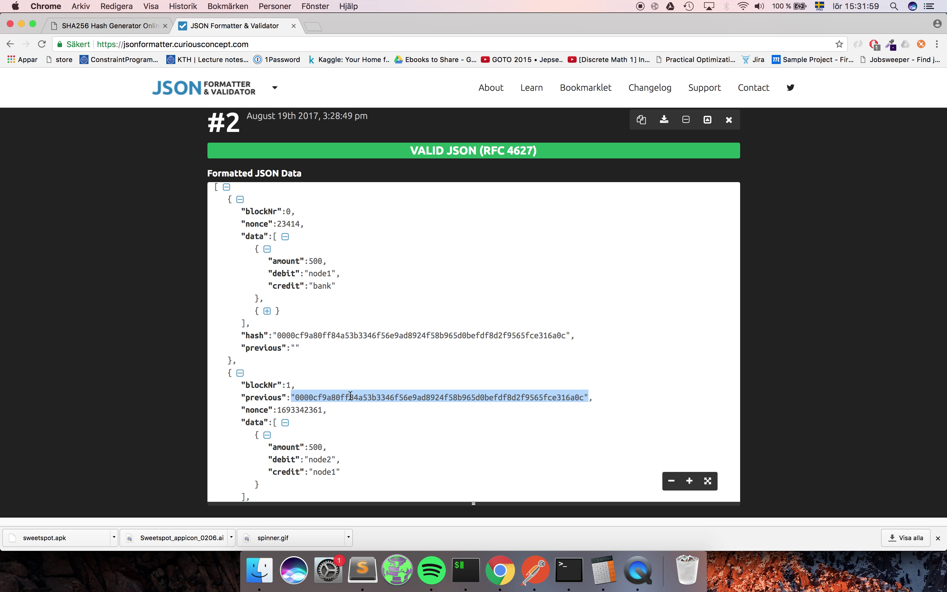
{"action": "left_click", "coordinate": [335, 333]}
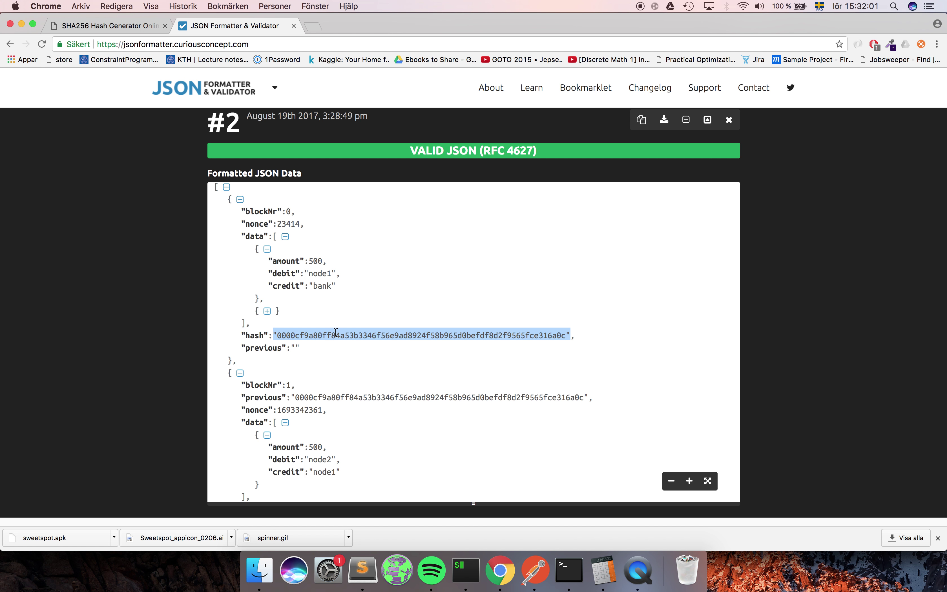
{"action": "left_click", "coordinate": [241, 207]}
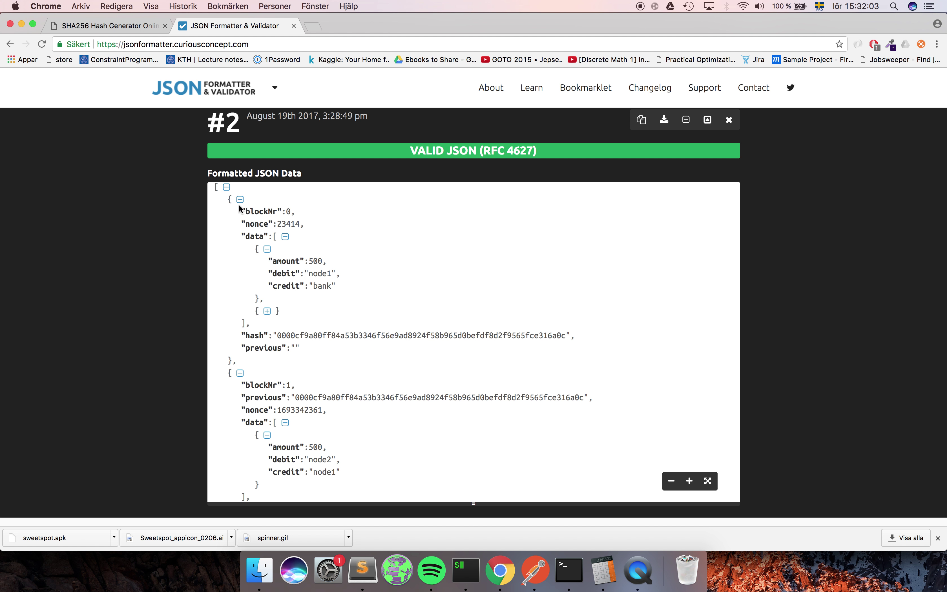
{"action": "left_click", "coordinate": [240, 200]}
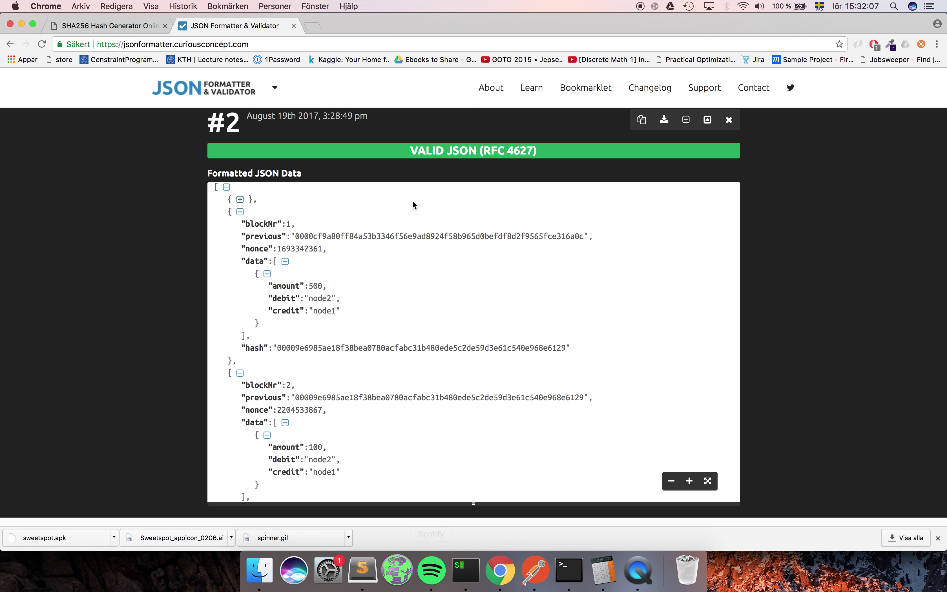
Step: Copy block 1's combined nonce, previous hash and transaction string from the iTerm output and return to Chrome
{"action": "left_click", "coordinate": [466, 570]}
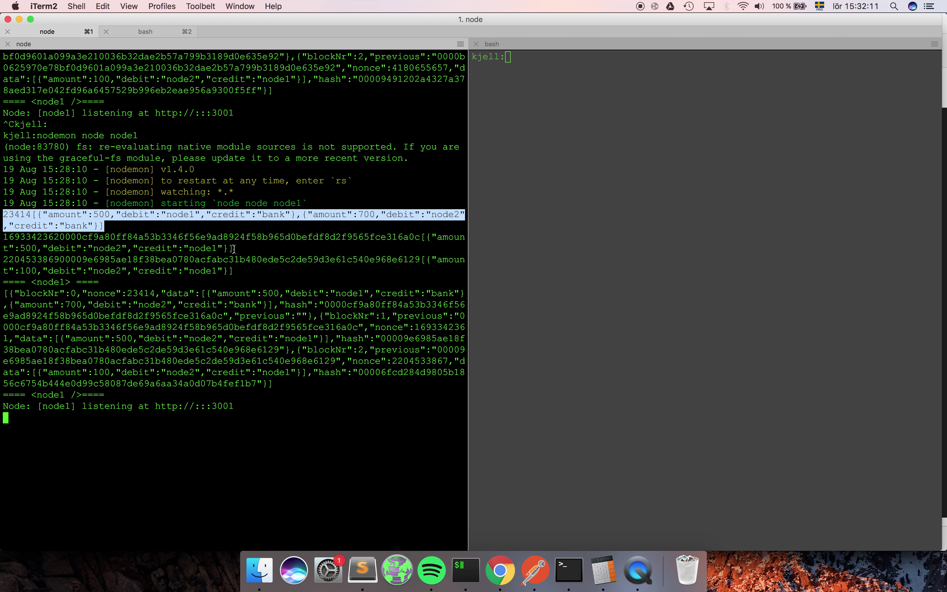
{"action": "left_click_drag", "start_coordinate": [233, 248], "coordinate": [2, 238]}
{"action": "key", "text": "super+c"}
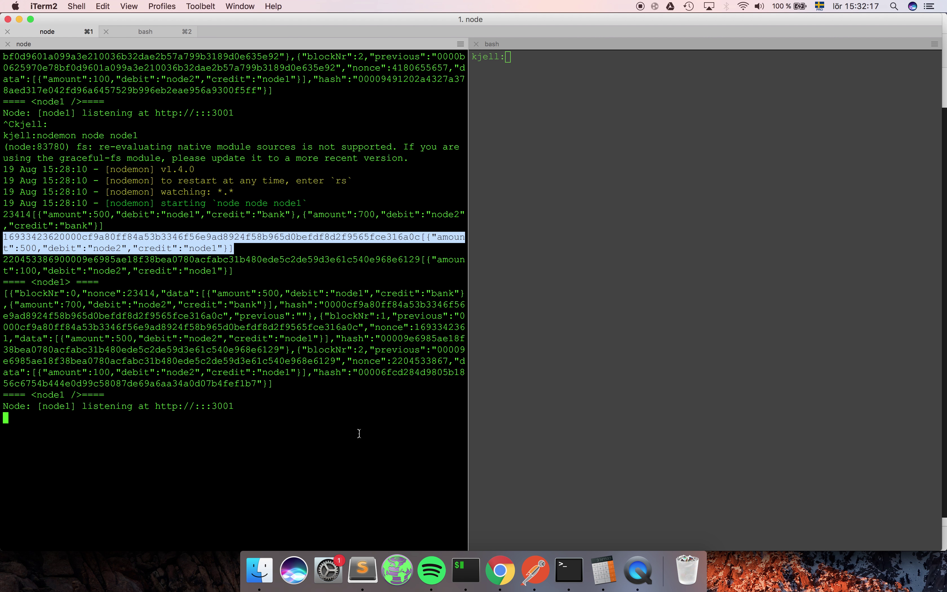
{"action": "left_click", "coordinate": [507, 578]}
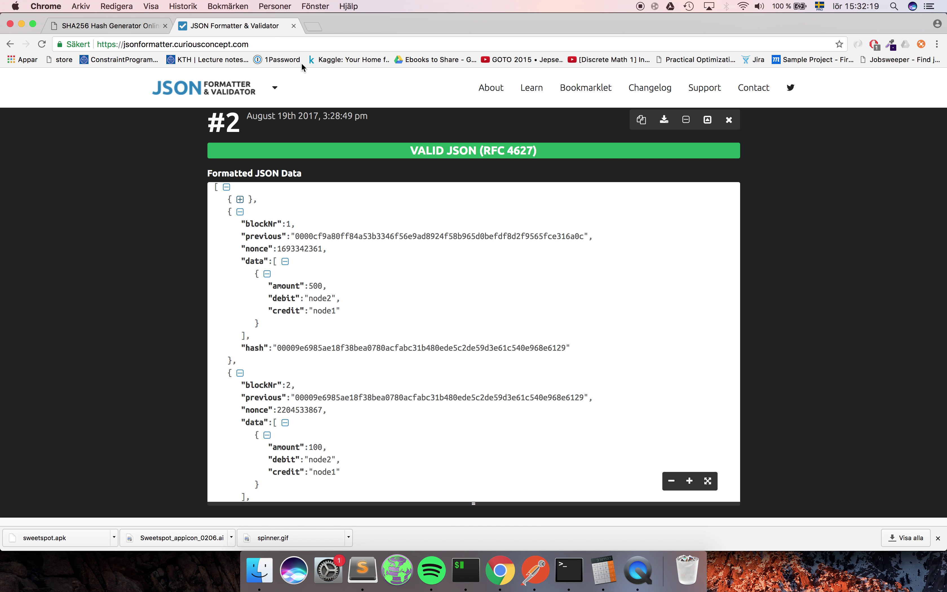
Step: Replace the SHA256 Hash Generator's input with block 1's copied string and examine the leading zeros of the generated hash
{"action": "left_click", "coordinate": [135, 27]}
{"action": "key", "text": "super+a"}
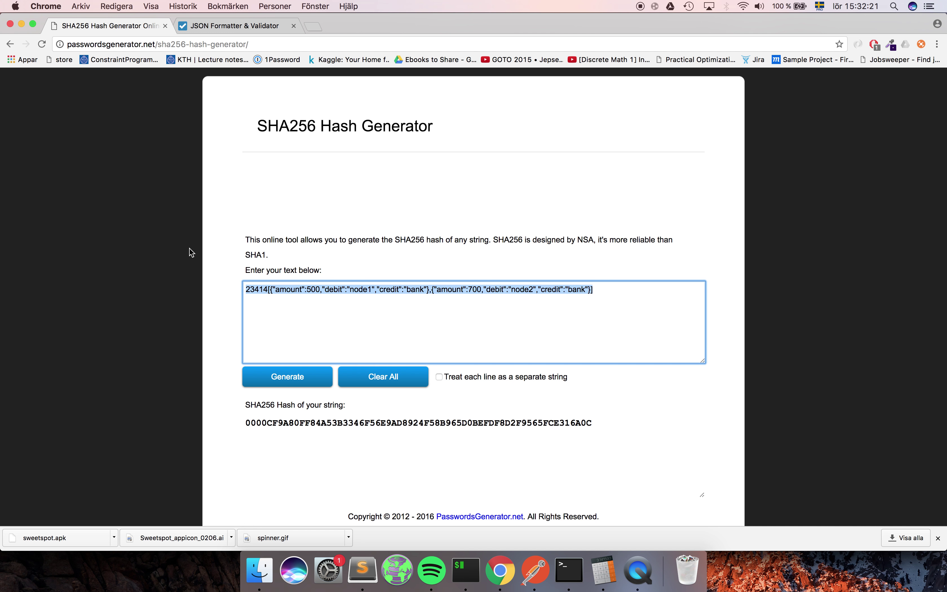
{"action": "key", "text": "super+v"}
{"action": "left_click", "coordinate": [261, 421]}
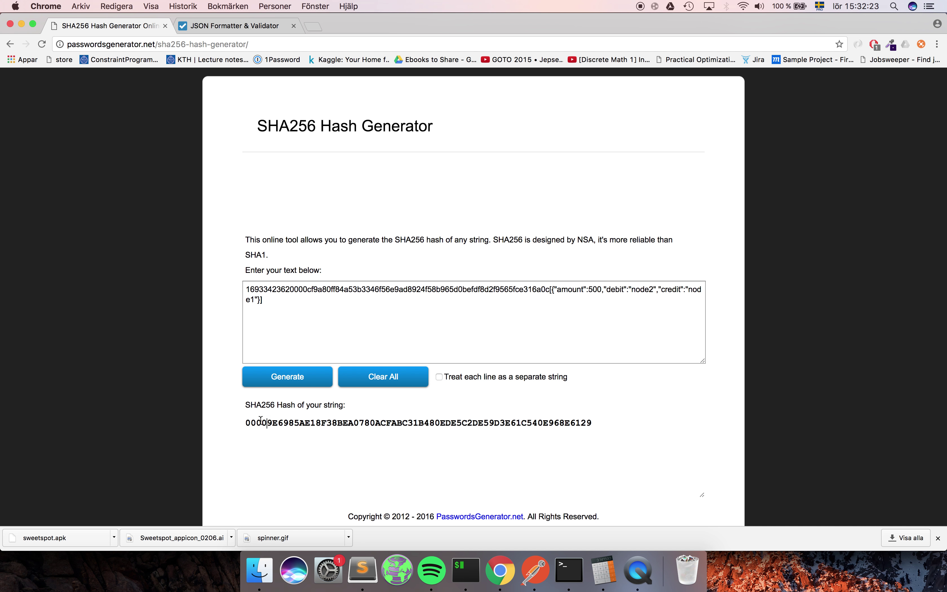
{"action": "left_click_drag", "start_coordinate": [261, 420], "coordinate": [241, 420]}
Step: Compare block 1's hash on the JSON Formatter page with the hash generated on the SHA256 page
{"action": "left_click", "coordinate": [362, 571]}
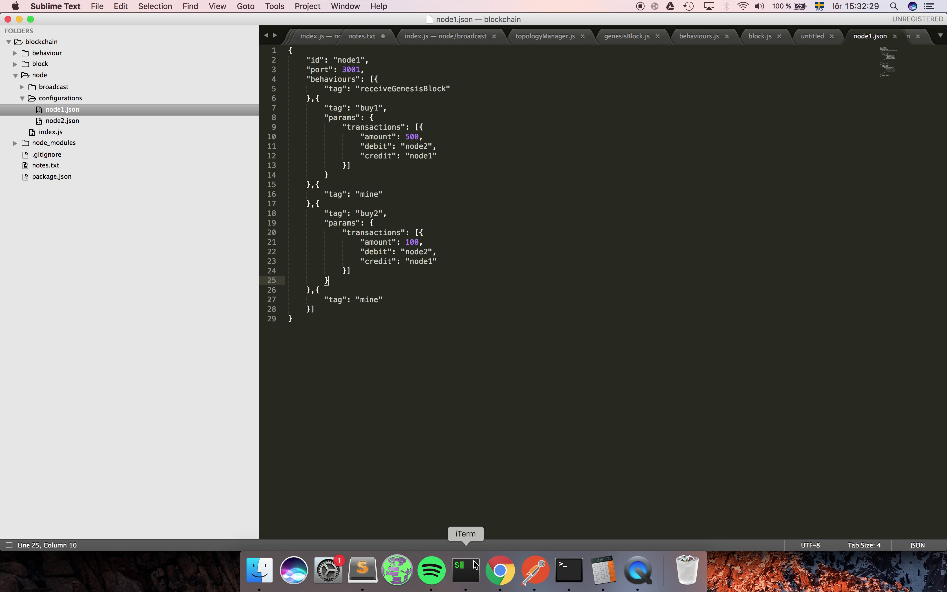
{"action": "left_click", "coordinate": [500, 570]}
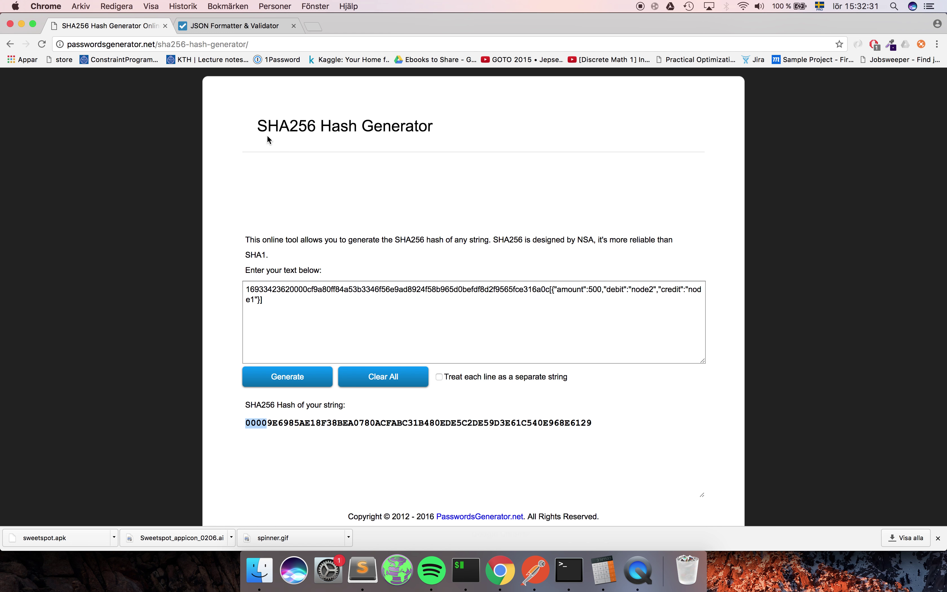
{"action": "left_click", "coordinate": [249, 25]}
{"action": "double_click", "coordinate": [327, 346]}
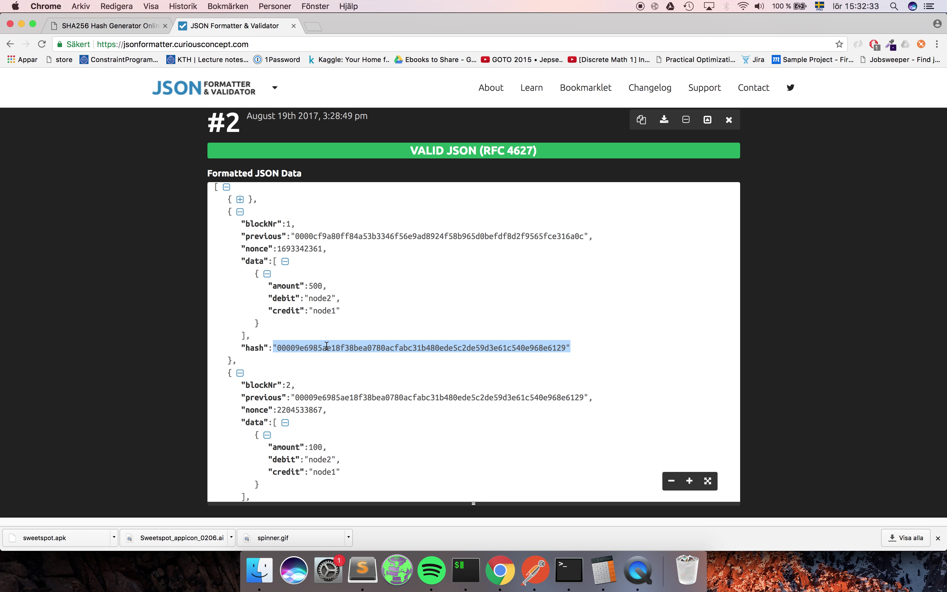
{"action": "left_click", "coordinate": [123, 27]}
{"action": "double_click", "coordinate": [498, 425]}
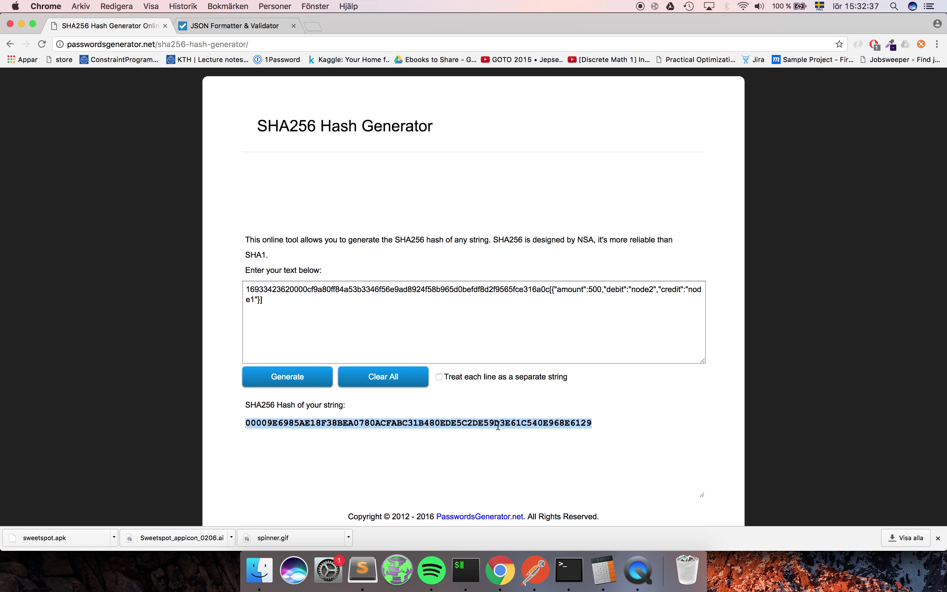
{"action": "left_click", "coordinate": [230, 26]}
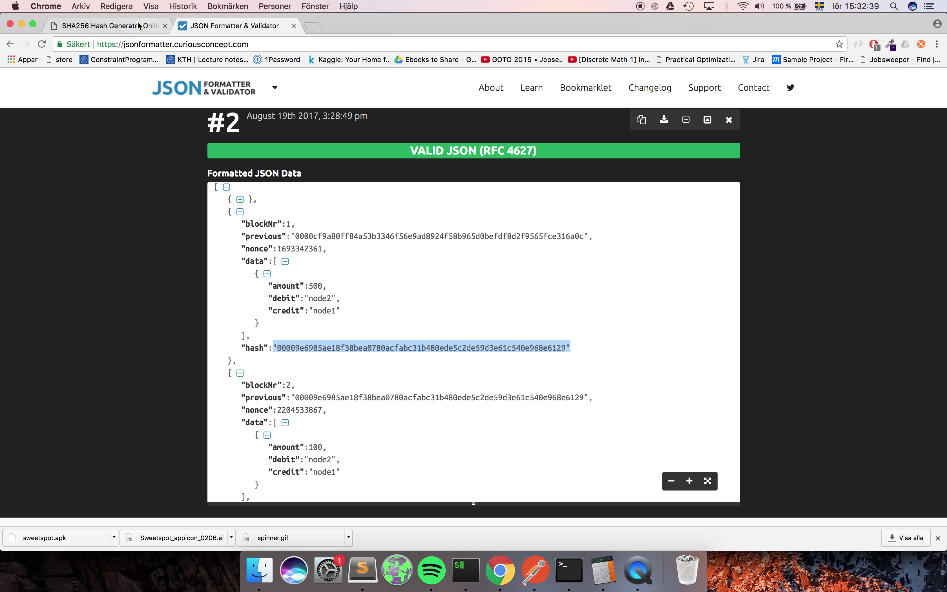
{"action": "left_click", "coordinate": [137, 26]}
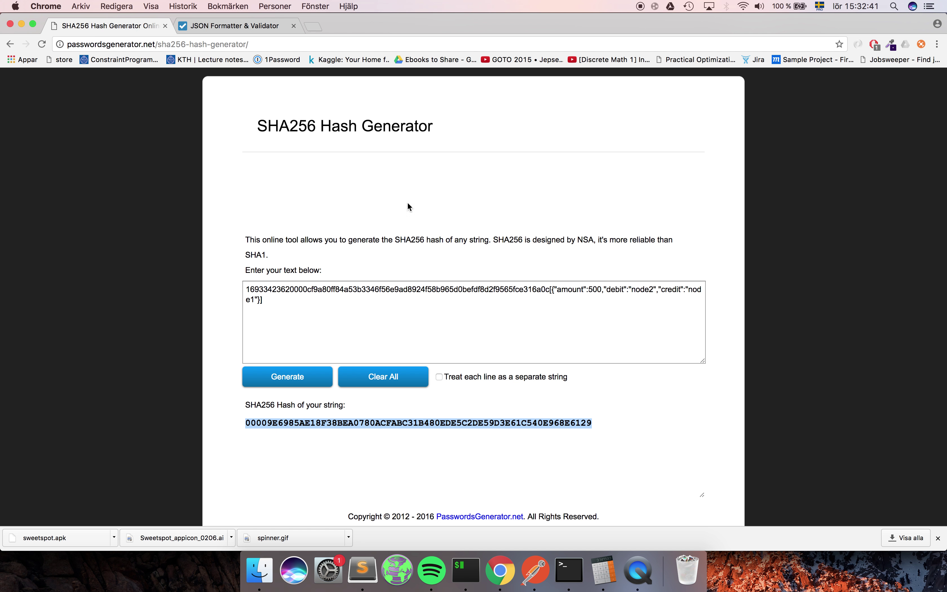
Step: Examine the previous-hash part of the hashed string and compare it with block 1's previous value in the formatted JSON
{"action": "left_click", "coordinate": [509, 299]}
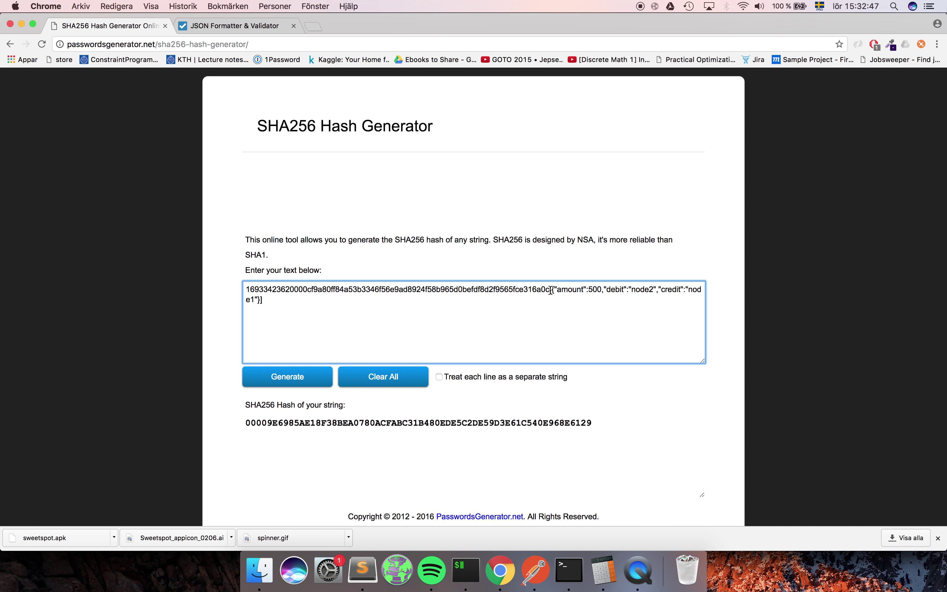
{"action": "left_click_drag", "start_coordinate": [551, 290], "coordinate": [346, 291]}
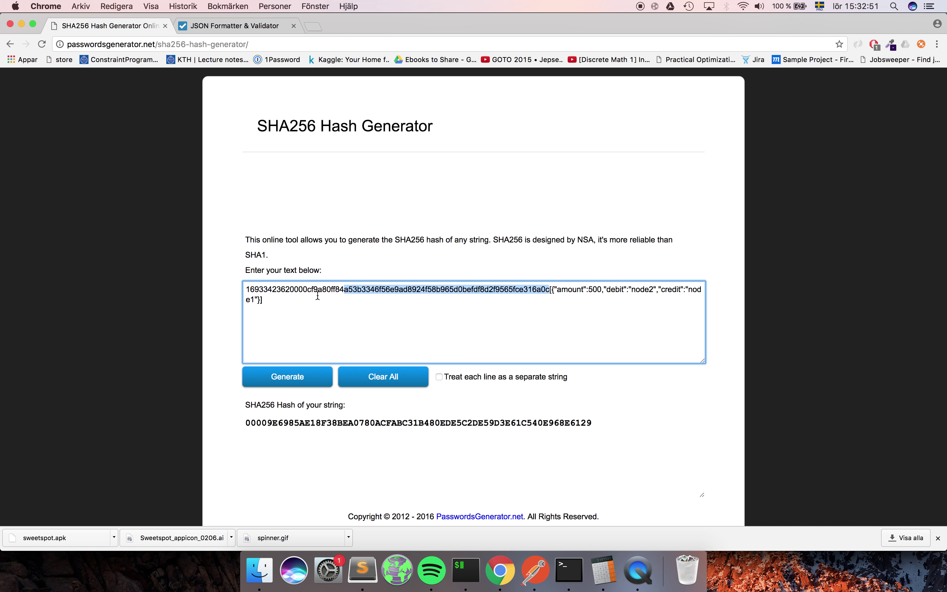
{"action": "left_click_drag", "start_coordinate": [290, 290], "coordinate": [550, 287]}
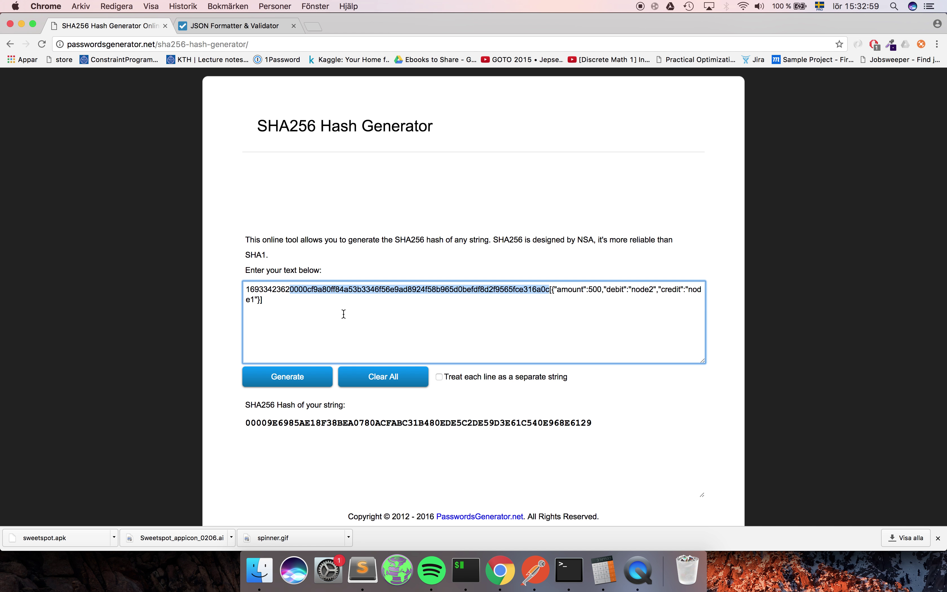
{"action": "left_click", "coordinate": [211, 27]}
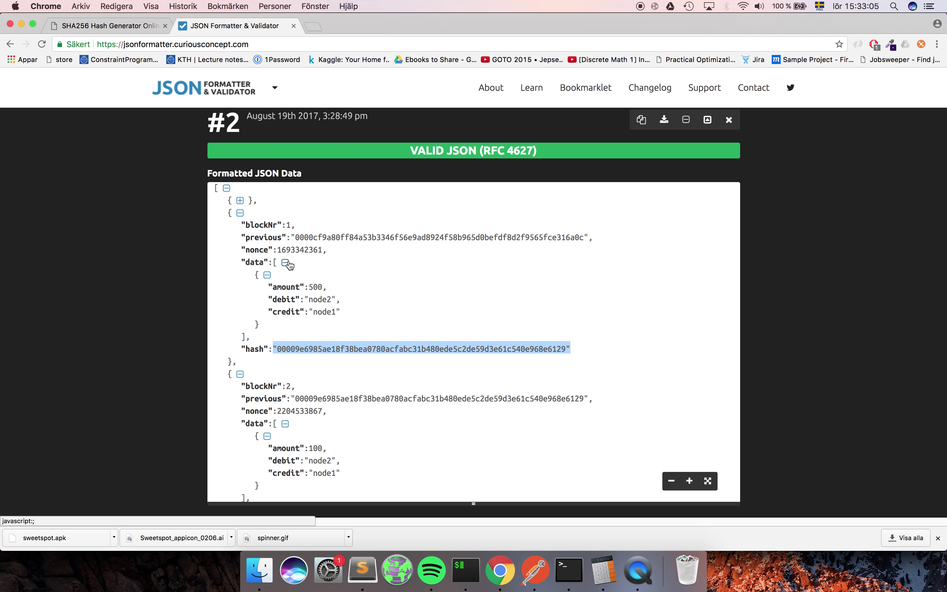
{"action": "left_click", "coordinate": [331, 236]}
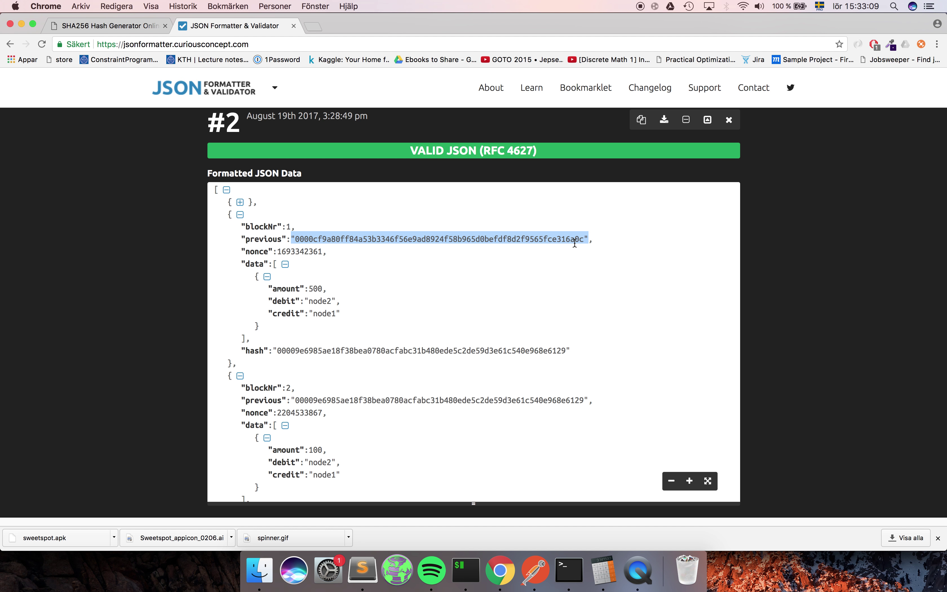
{"action": "left_click", "coordinate": [124, 26]}
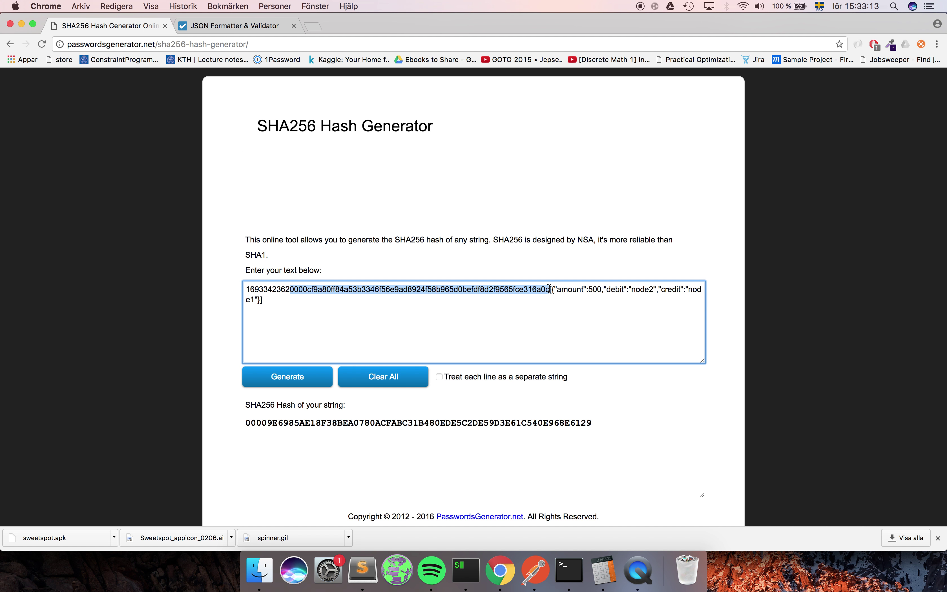
{"action": "key", "text": "super+shift+Left"}
{"action": "left_click", "coordinate": [472, 291]}
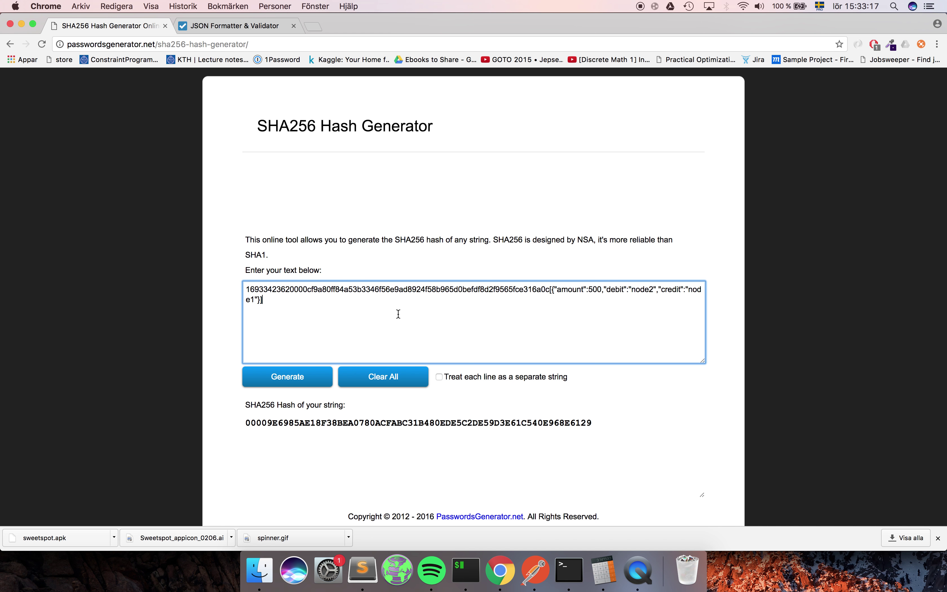
Step: Return to the JSON Formatter page and collapse blocks 1 and 2
{"action": "left_click", "coordinate": [228, 27]}
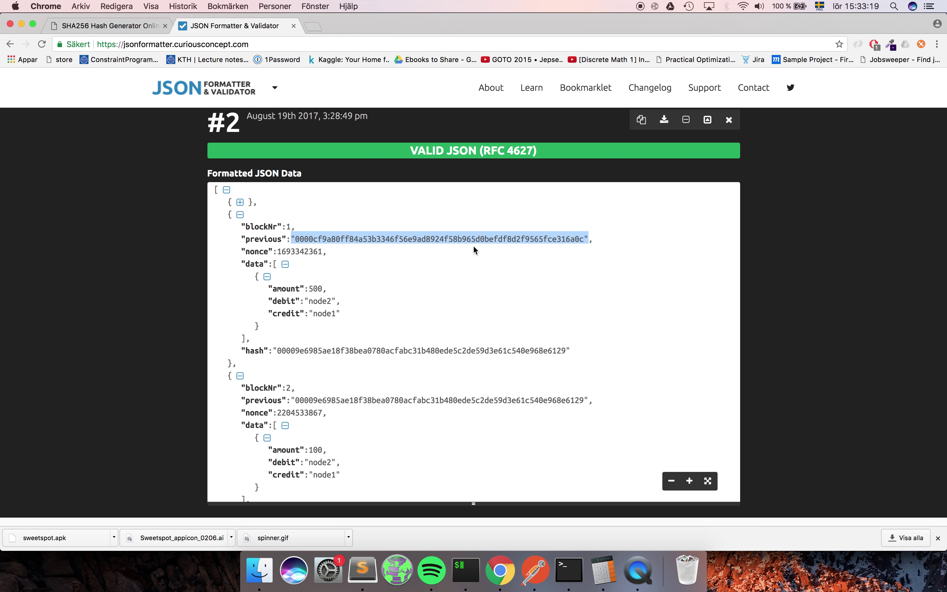
{"action": "left_click", "coordinate": [240, 215]}
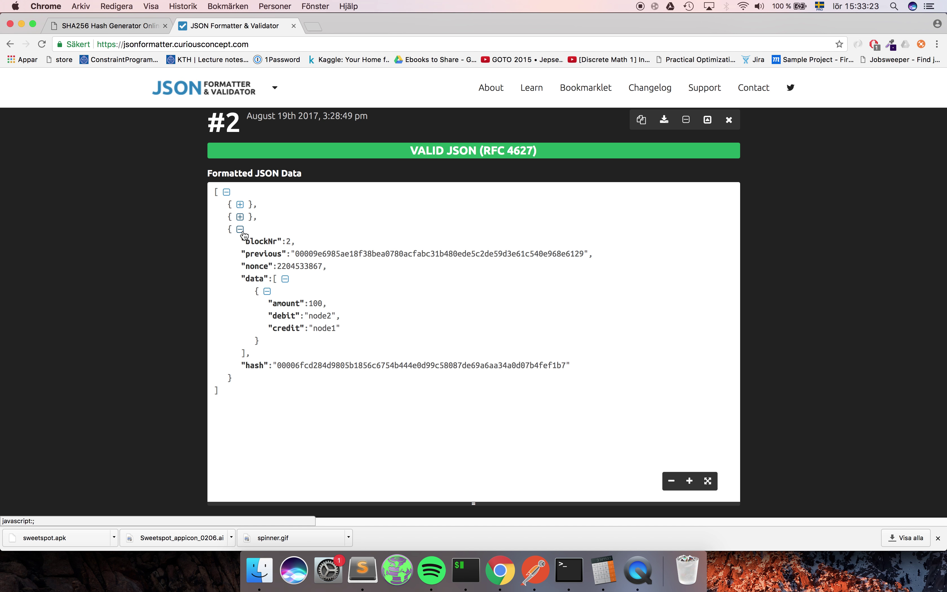
{"action": "left_click", "coordinate": [240, 230]}
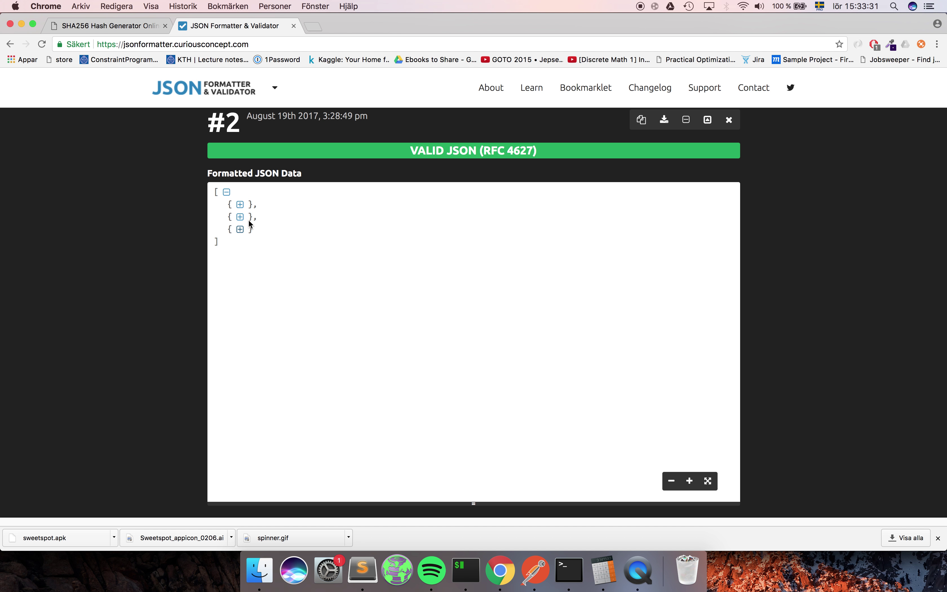
Step: Expand blocks 0, 1 and 2 and review the hash and previous values that chain them together
{"action": "left_click", "coordinate": [240, 204]}
{"action": "left_click", "coordinate": [241, 379]}
{"action": "scroll", "coordinate": [290, 407], "scroll_direction": "down", "scroll_amount": 6}
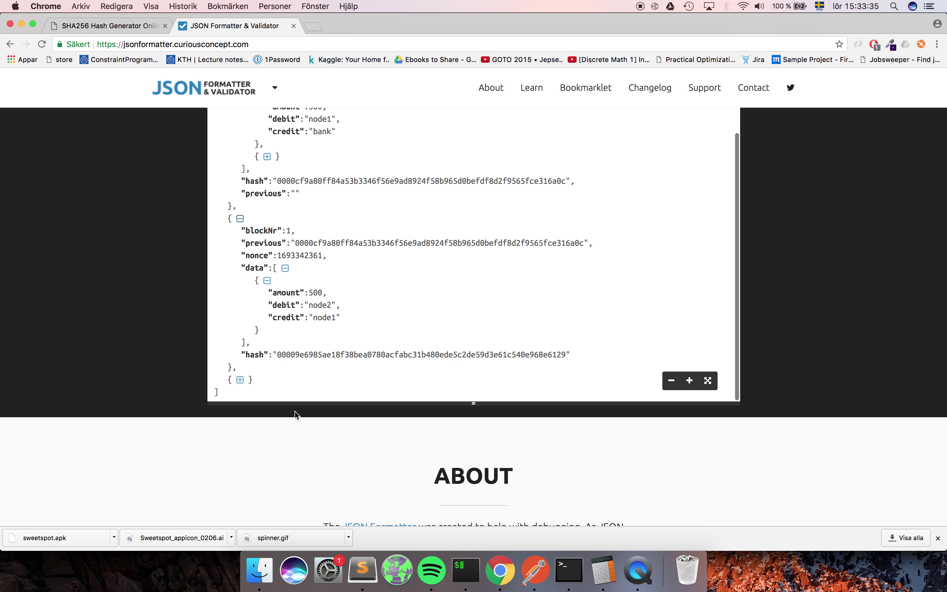
{"action": "left_click", "coordinate": [240, 379]}
{"action": "scroll", "coordinate": [345, 376], "scroll_direction": "down", "scroll_amount": 10}
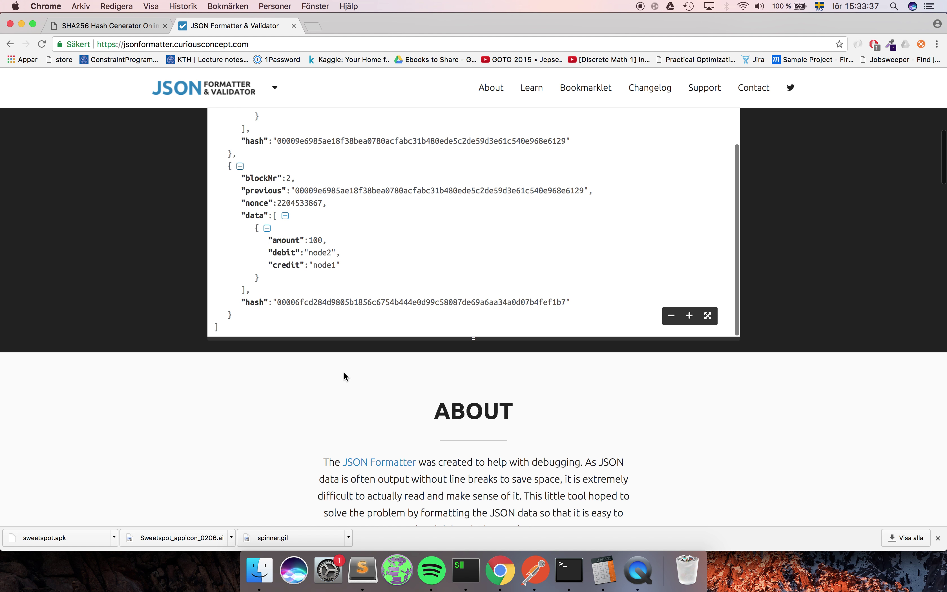
{"action": "scroll", "coordinate": [65, 204], "scroll_direction": "up", "scroll_amount": 5}
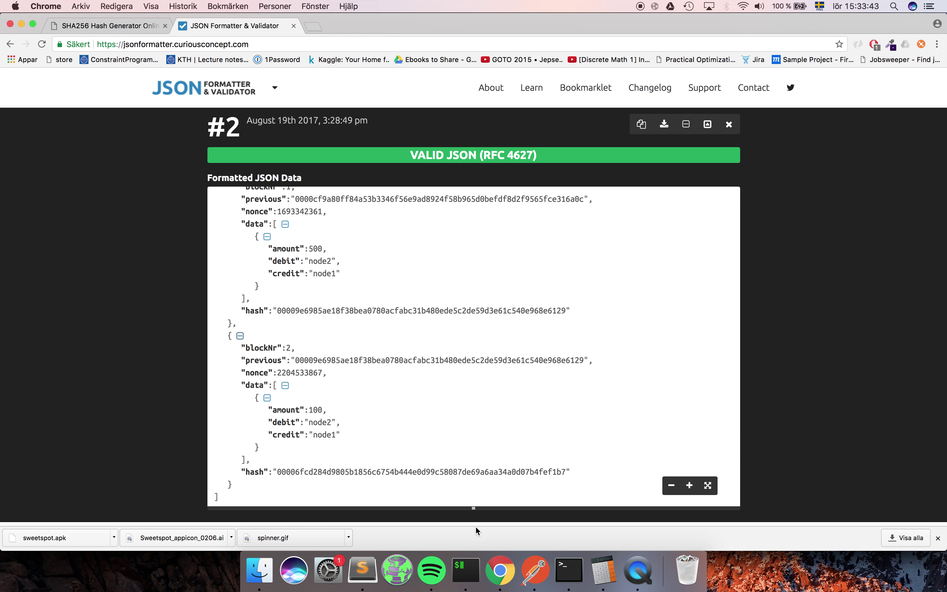
Step: Switch to Sublime Text, open index.js from the node folder and collapse the configurations folder
{"action": "left_click", "coordinate": [473, 571]}
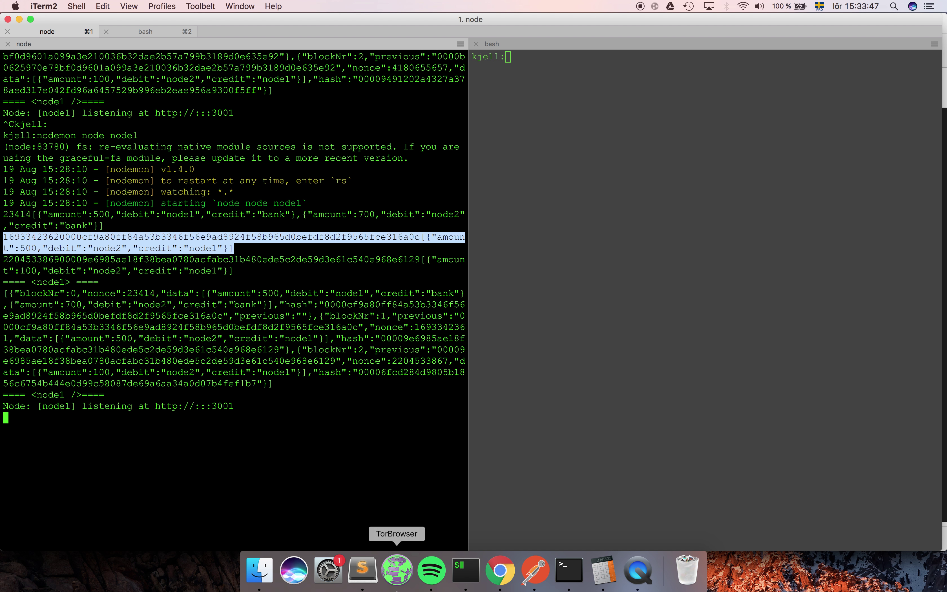
{"action": "left_click", "coordinate": [362, 570]}
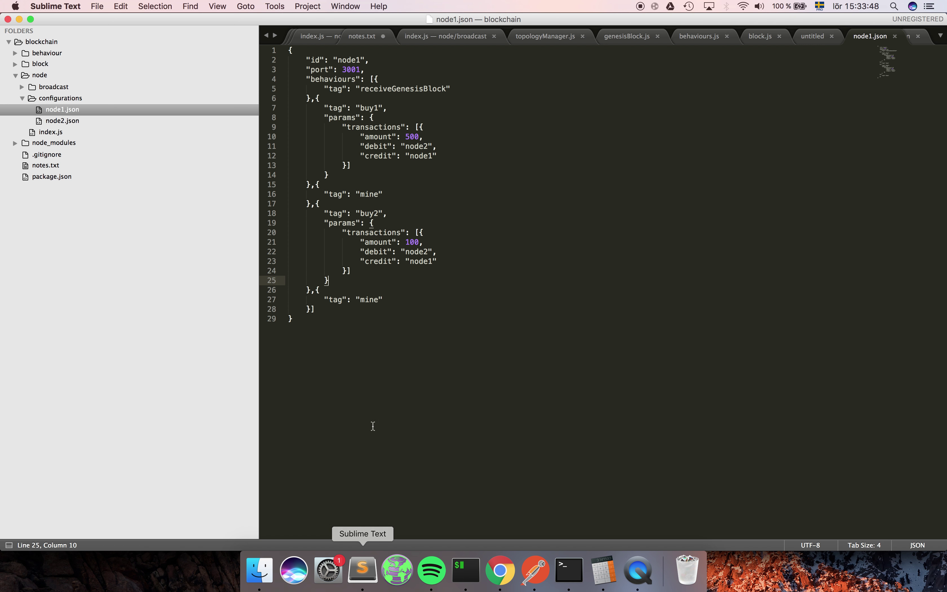
{"action": "left_click", "coordinate": [57, 133]}
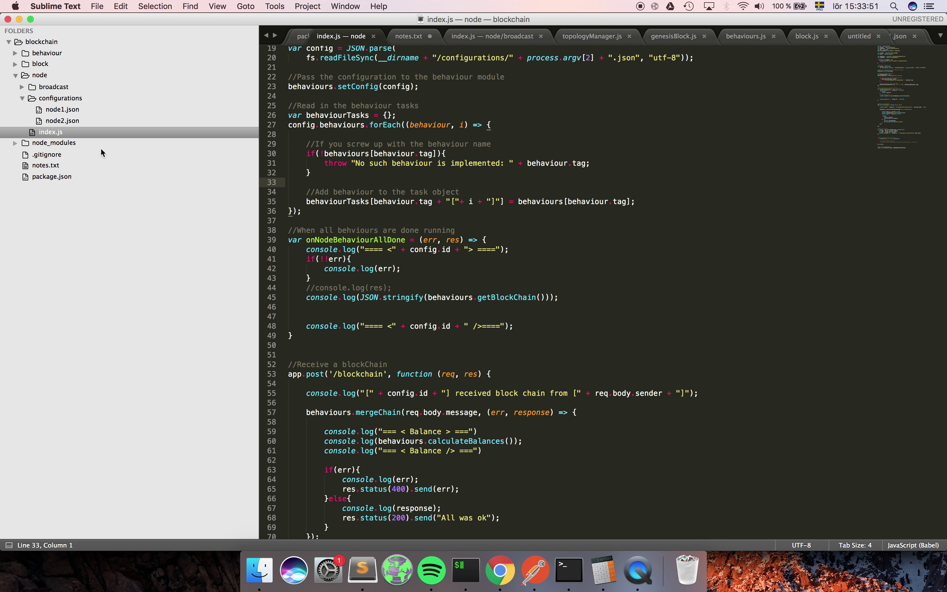
{"action": "left_click", "coordinate": [22, 98]}
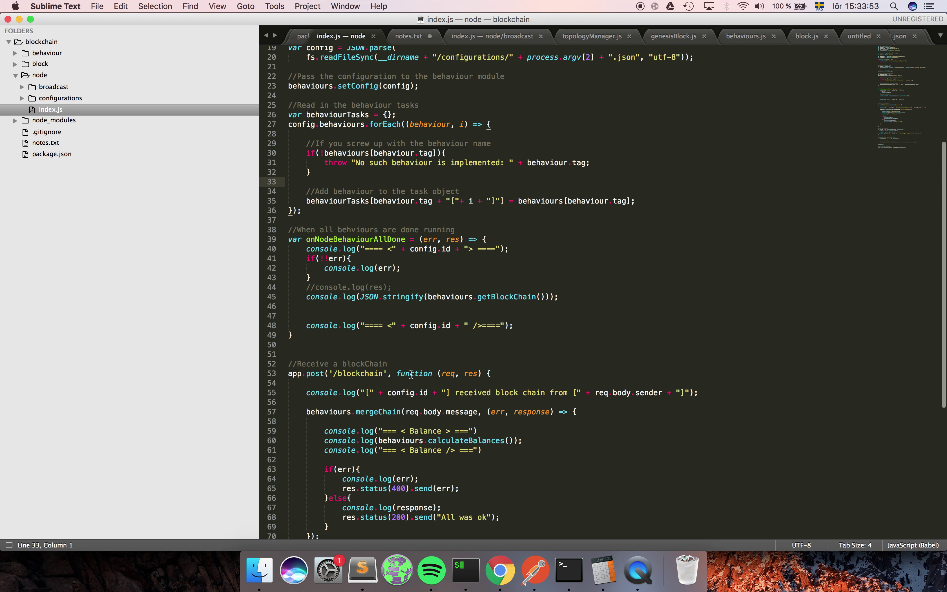
Step: Examine the onNodeBehaviourAllDone function in index.js and the behaviours.getBlockChain() call it logs
{"action": "scroll", "coordinate": [410, 374], "scroll_direction": "down", "scroll_amount": 5}
{"action": "scroll", "coordinate": [411, 374], "scroll_direction": "down", "scroll_amount": 1}
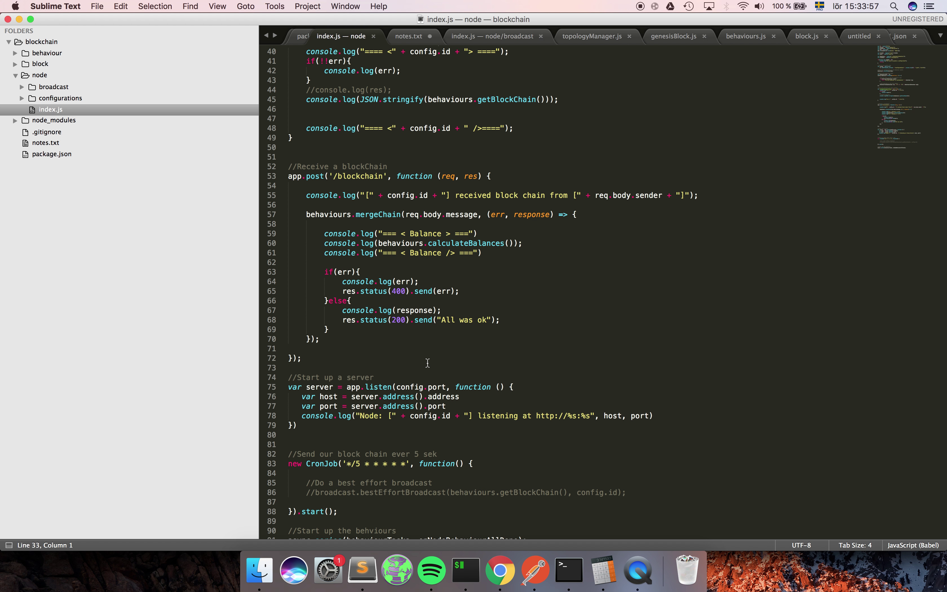
{"action": "scroll", "coordinate": [427, 363], "scroll_direction": "down", "scroll_amount": 2}
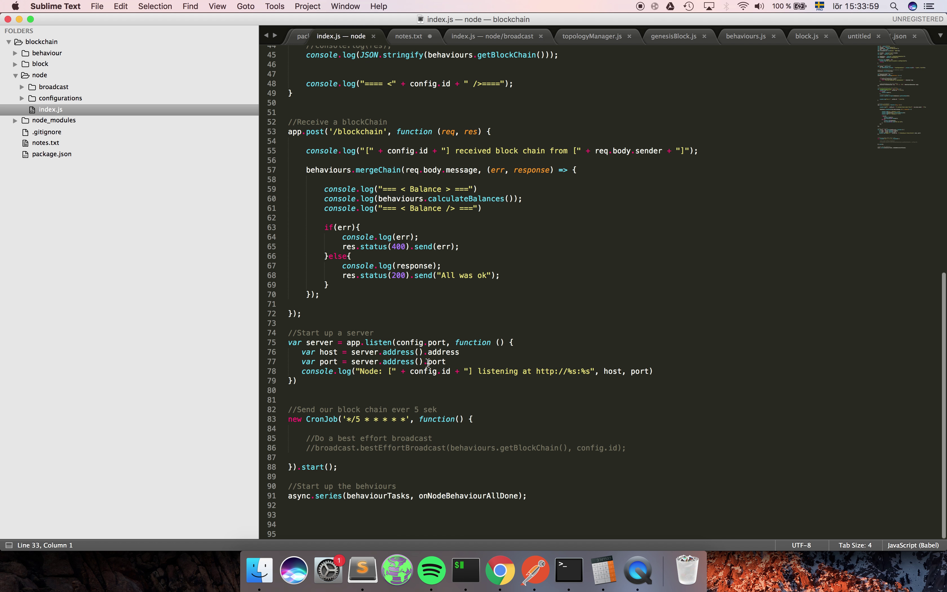
{"action": "scroll", "coordinate": [428, 363], "scroll_direction": "up", "scroll_amount": 4}
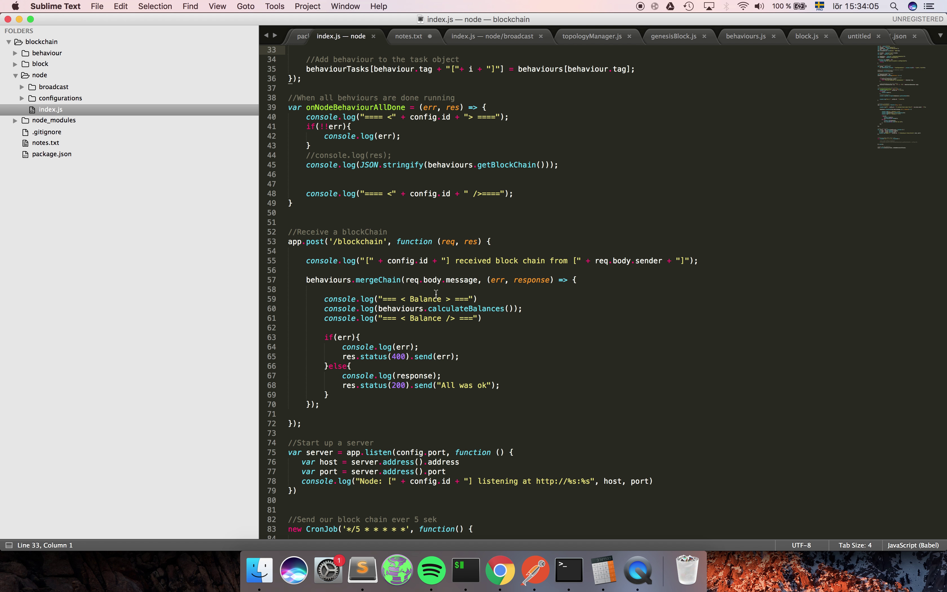
{"action": "scroll", "coordinate": [406, 238], "scroll_direction": "up", "scroll_amount": 5}
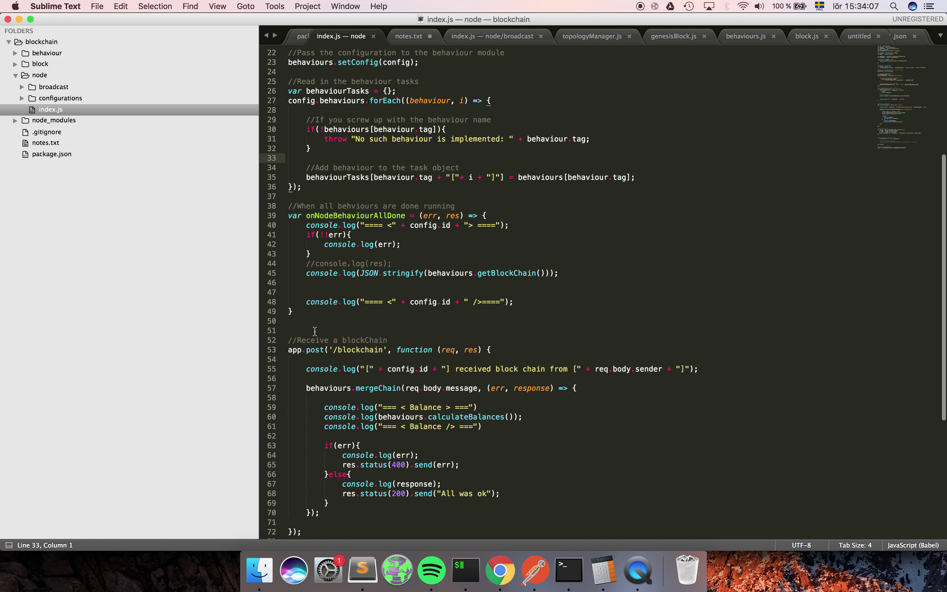
{"action": "left_click_drag", "start_coordinate": [291, 321], "coordinate": [509, 182]}
{"action": "left_click", "coordinate": [306, 273]}
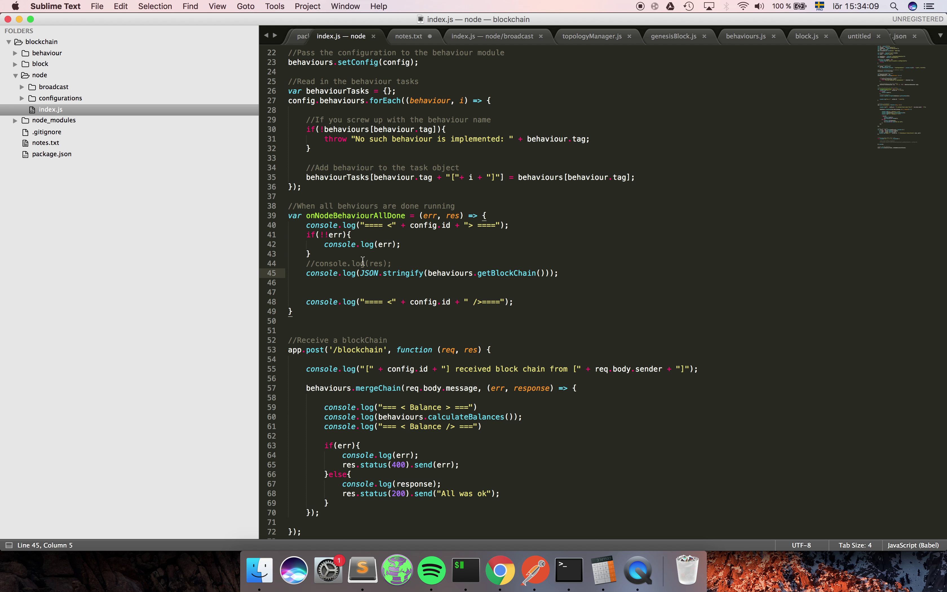
{"action": "double_click", "coordinate": [464, 274]}
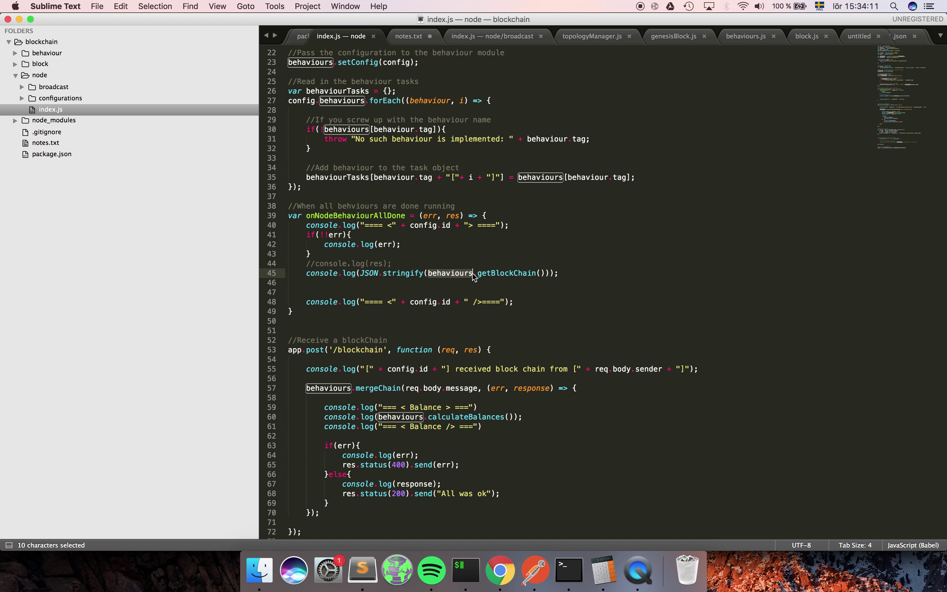
{"action": "double_click", "coordinate": [507, 274]}
{"action": "double_click", "coordinate": [464, 274]}
Step: Examine the commented-out broadcast.bestEffortBroadcast line inside the CronJob that sends the blockchain every 5 seconds
{"action": "scroll", "coordinate": [464, 331], "scroll_direction": "down", "scroll_amount": 8}
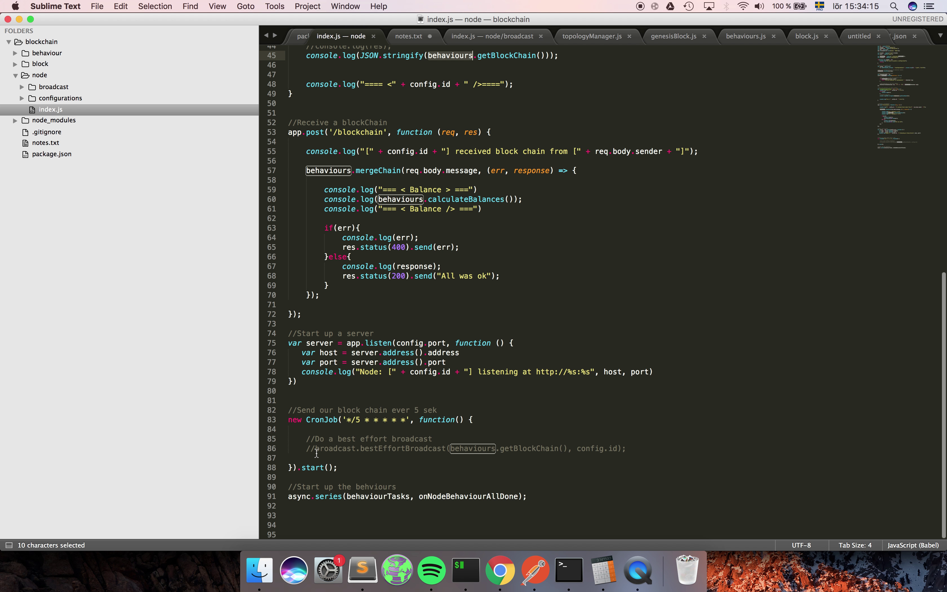
{"action": "left_click_drag", "start_coordinate": [315, 448], "coordinate": [689, 450]}
{"action": "left_click", "coordinate": [689, 450]}
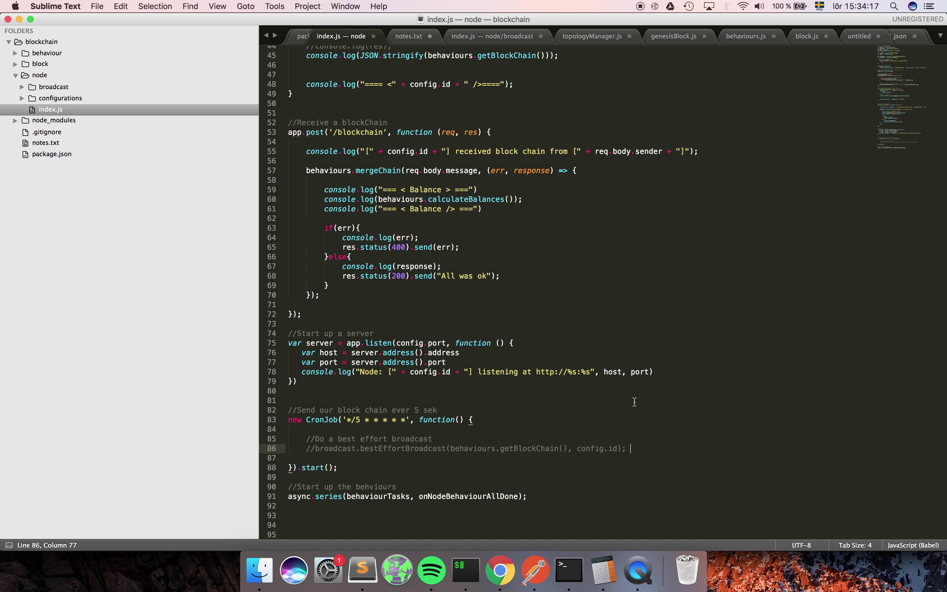
{"action": "left_click", "coordinate": [634, 402]}
{"action": "scroll", "coordinate": [634, 402], "scroll_direction": "up", "scroll_amount": 2}
{"action": "scroll", "coordinate": [634, 402], "scroll_direction": "down", "scroll_amount": 2}
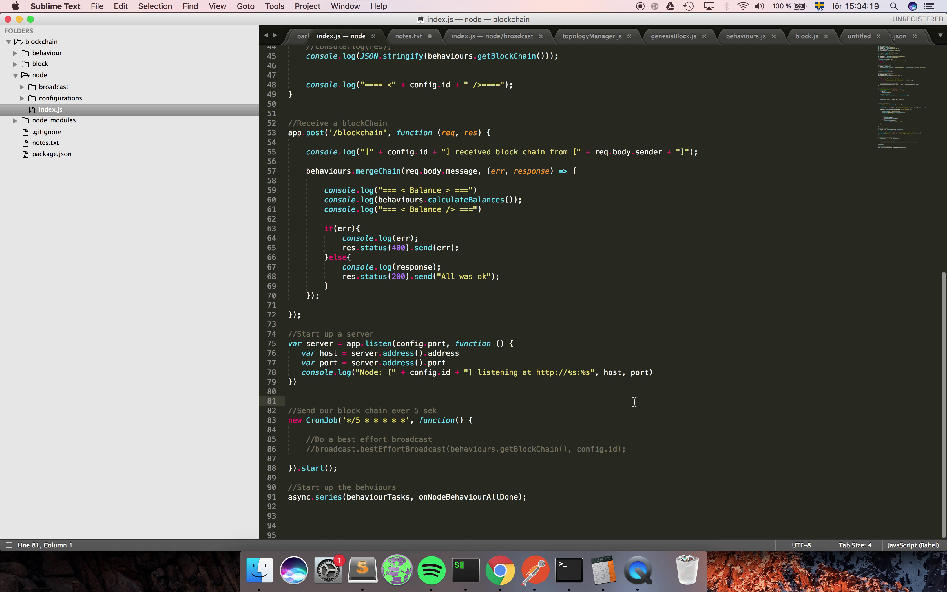
Step: Review index.js from its require statements through the config, blockchain endpoint and server code to the closing async.series call
{"action": "scroll", "coordinate": [604, 327], "scroll_direction": "up", "scroll_amount": 15}
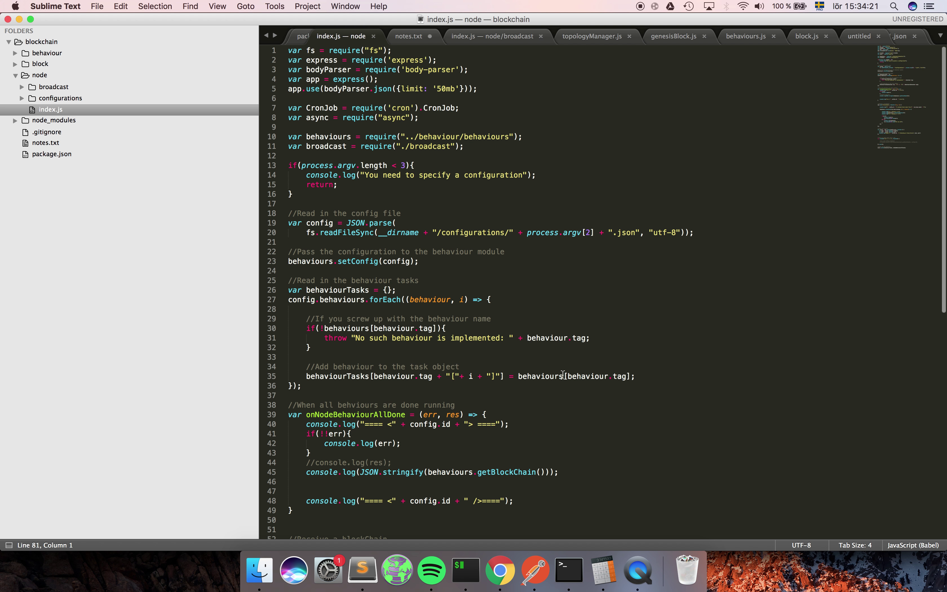
{"action": "scroll", "coordinate": [562, 370], "scroll_direction": "down", "scroll_amount": 1}
{"action": "scroll", "coordinate": [562, 367], "scroll_direction": "down", "scroll_amount": 5}
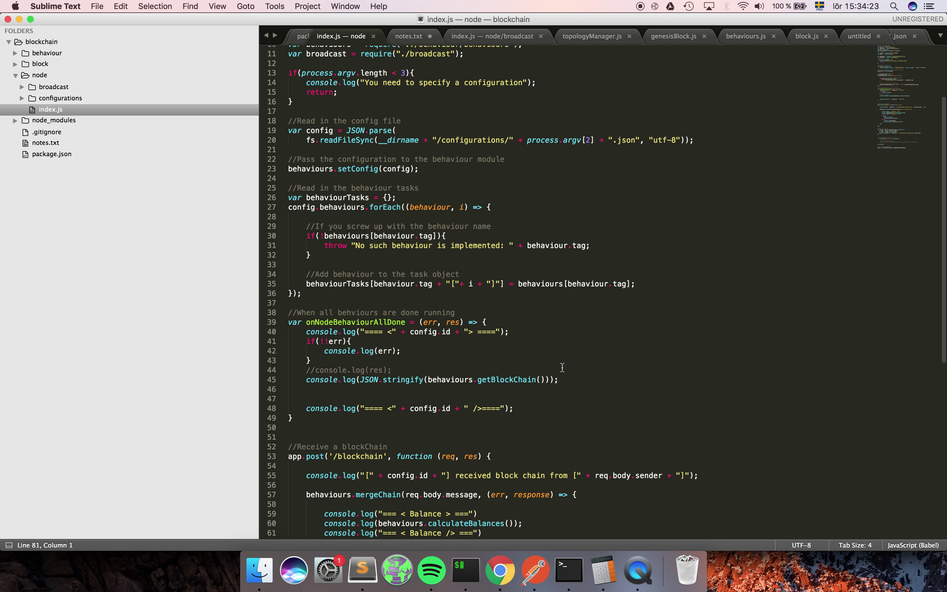
{"action": "scroll", "coordinate": [562, 368], "scroll_direction": "down", "scroll_amount": 2}
{"action": "scroll", "coordinate": [563, 367], "scroll_direction": "down", "scroll_amount": 4}
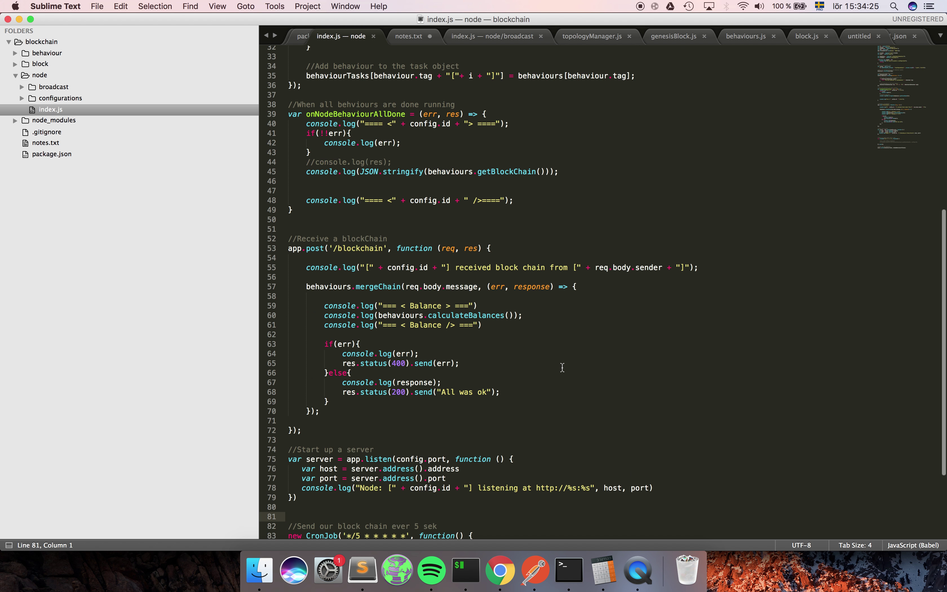
{"action": "scroll", "coordinate": [562, 367], "scroll_direction": "down", "scroll_amount": 3}
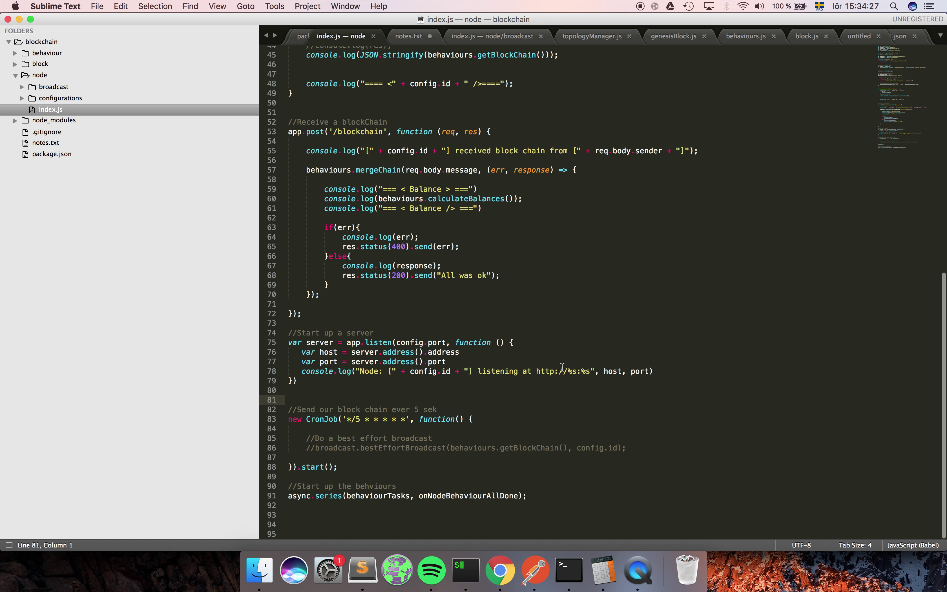